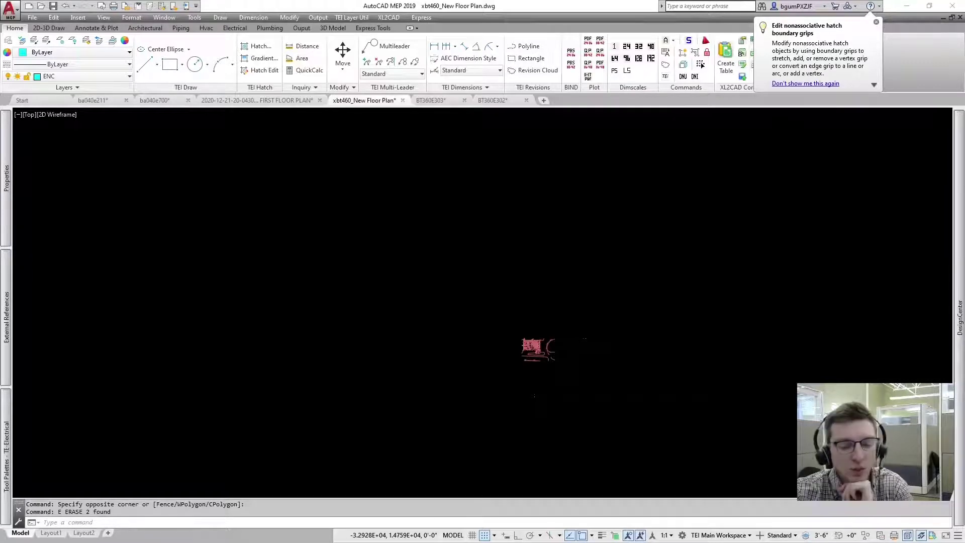
Start a line at 0,0,0 in the current drawing, then cancel it.
scroll(571, 316, "up", 8)
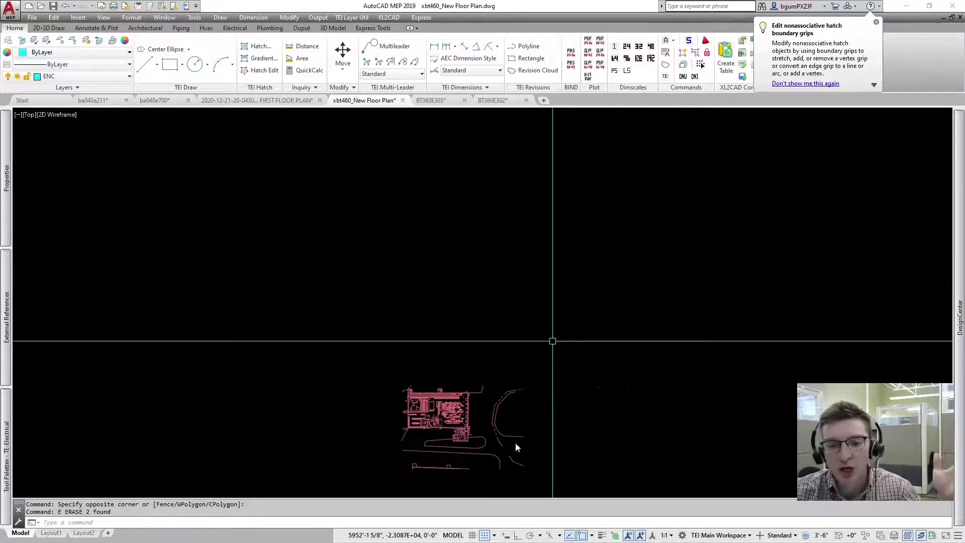
scroll(514, 415, "up", 2)
scroll(550, 327, "down", 6)
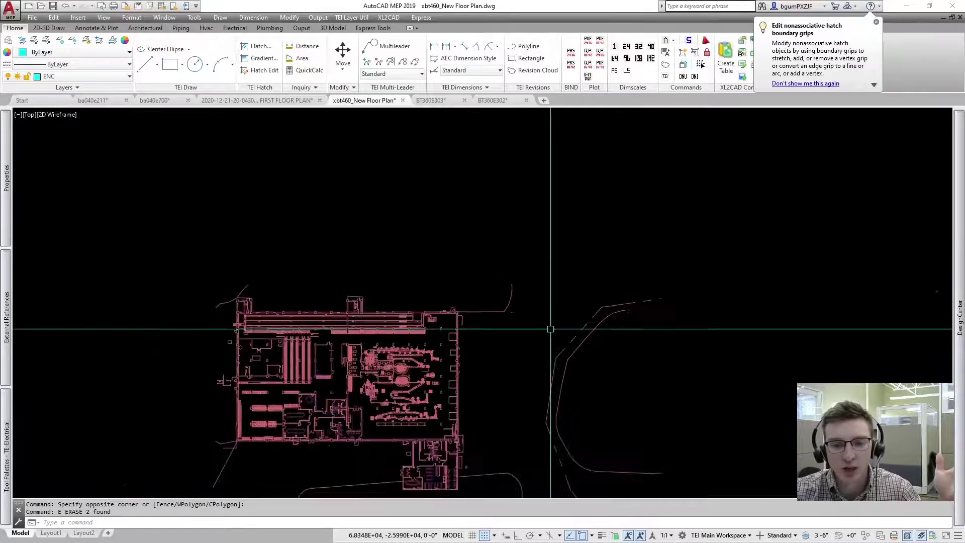
type("l")
key("Return")
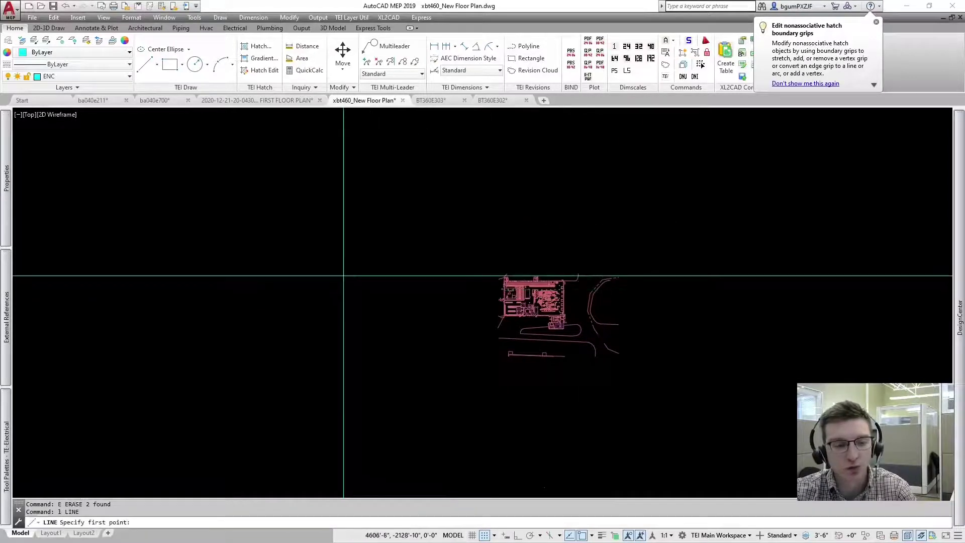
type("0,0,0")
key("Return")
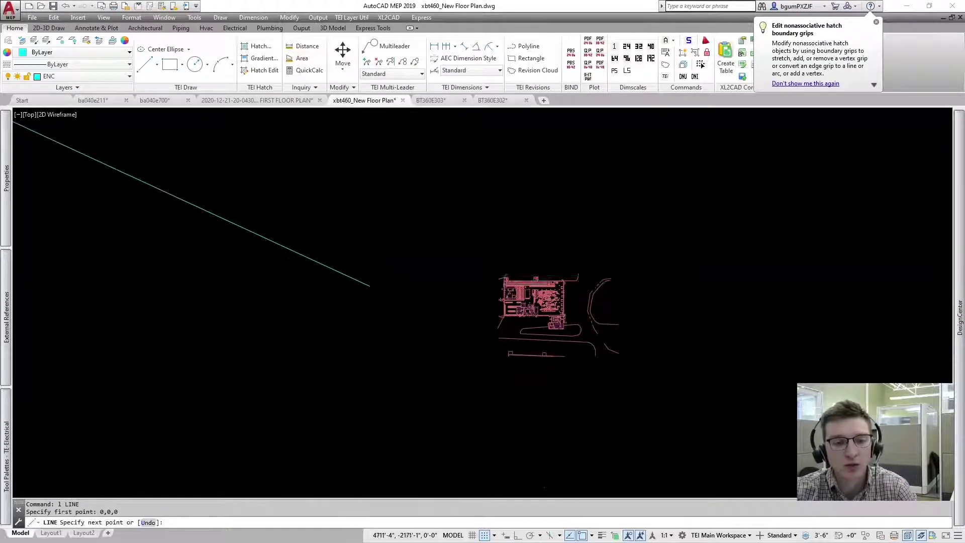
scroll(332, 279, "down", 4)
scroll(352, 289, "up", 3)
key("Escape")
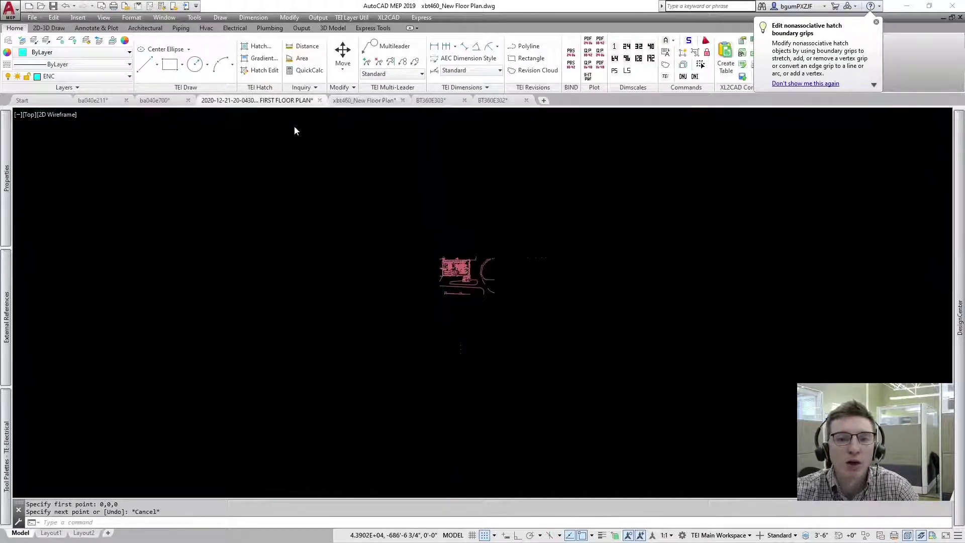
In the FIRST FLOOR PLAN drawing, window-select the plan, clear the selection, and pan the view.
left_click(282, 100)
scroll(387, 179, "down", 4)
scroll(370, 222, "up", 4)
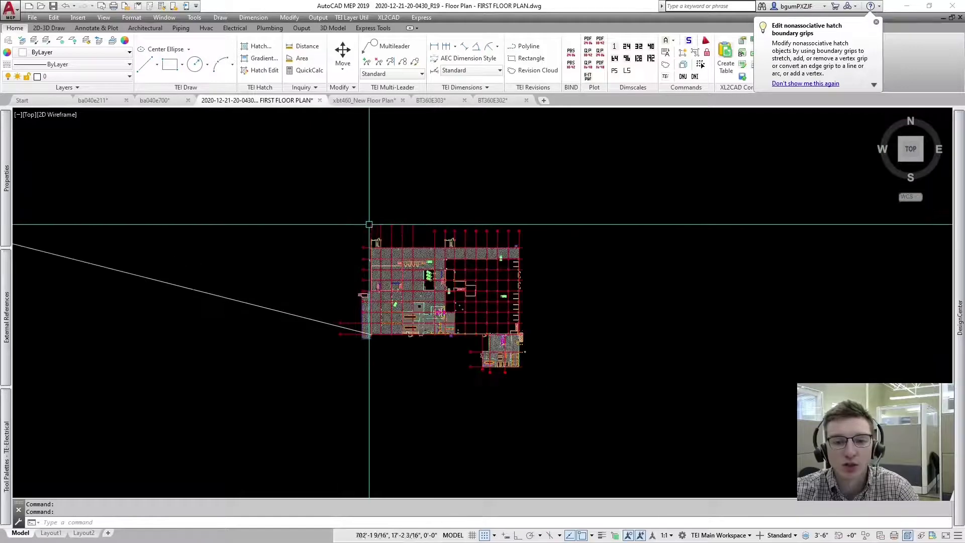
left_click(299, 187)
left_click(643, 427)
key("Escape")
key("Escape")
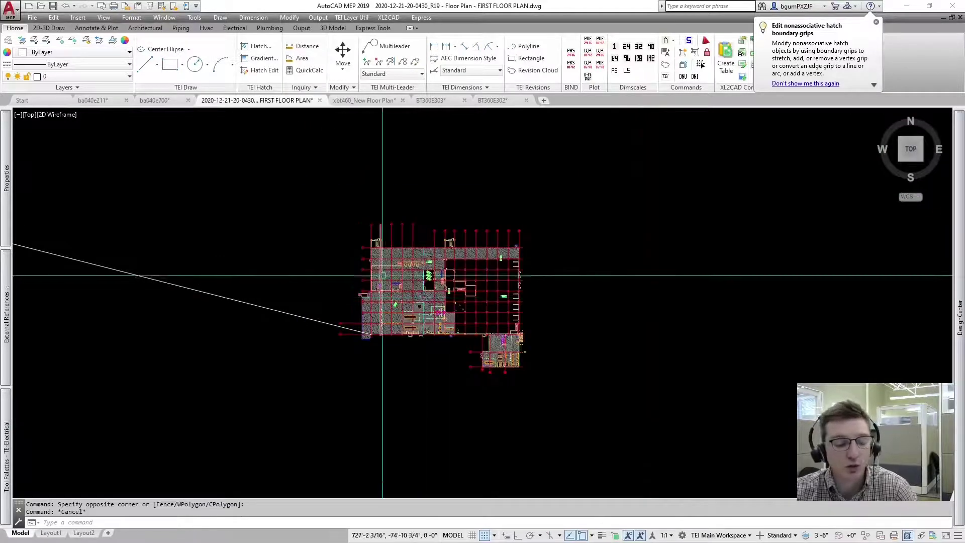
middle_click_drag(330, 237, 424, 255)
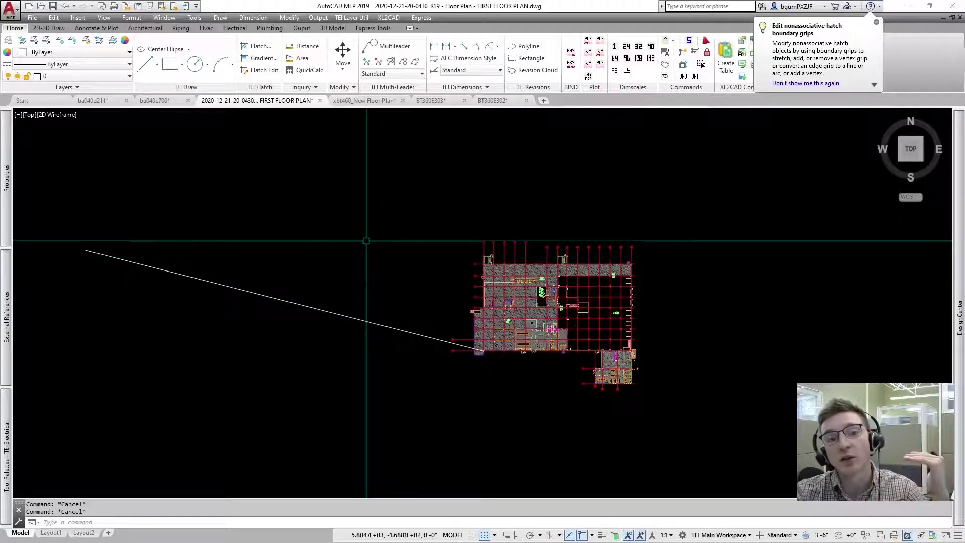
key("ctrl+Tab")
scroll(525, 270, "down", 3)
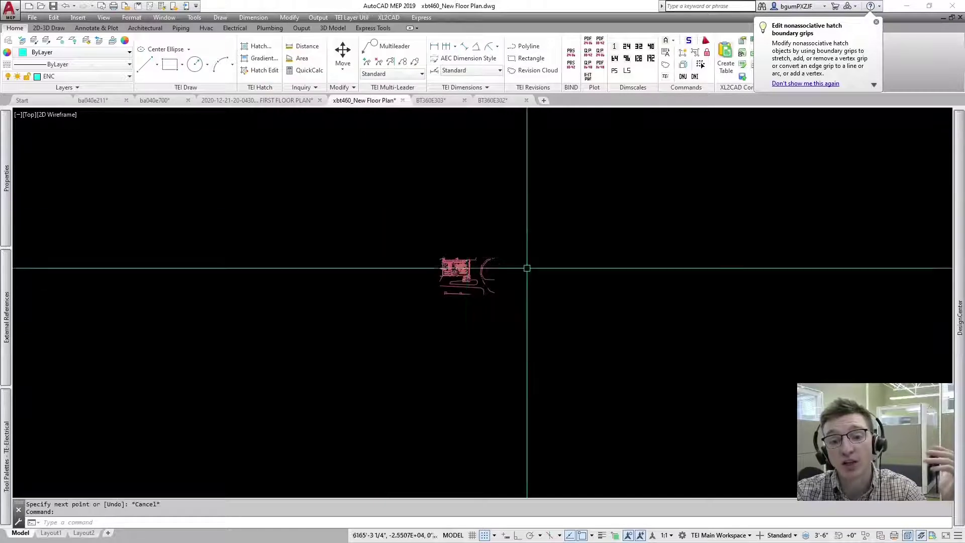
scroll(446, 262, "up", 2)
middle_click_drag(446, 263, 476, 318)
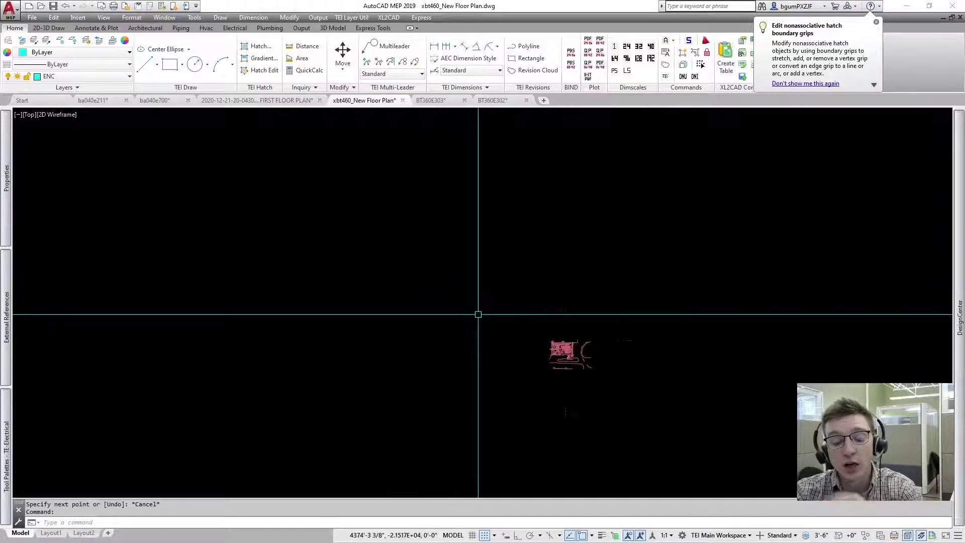
type("l")
key("Return")
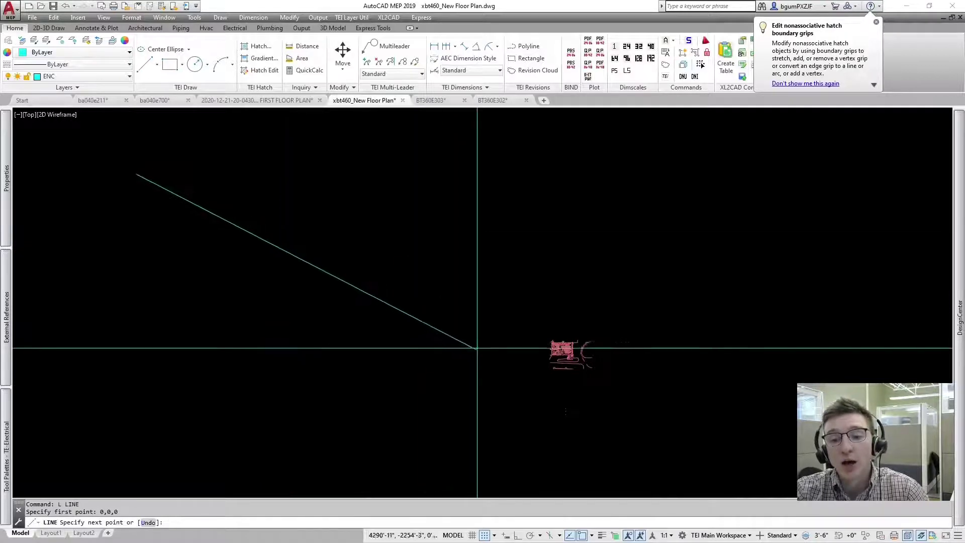
scroll(530, 352, "up", 5)
key("Escape")
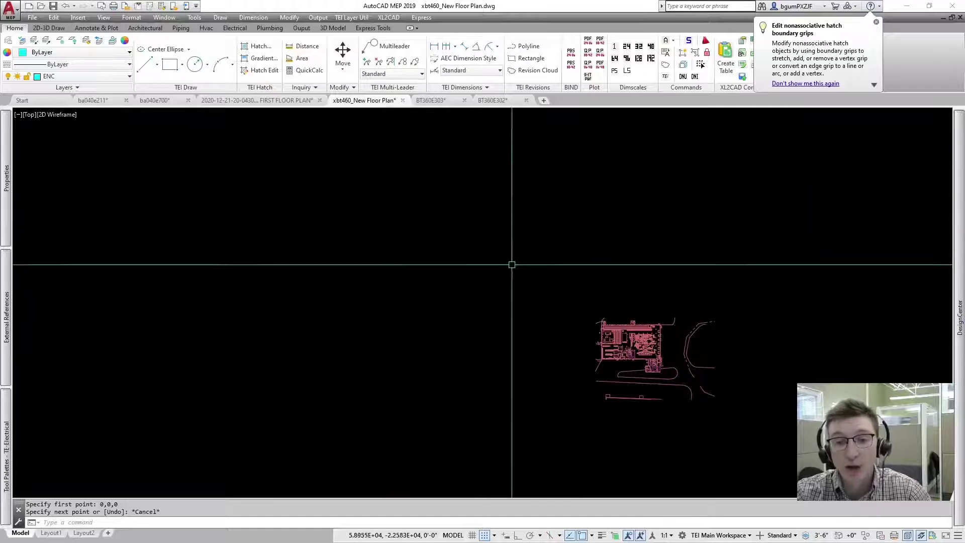
middle_click_drag(511, 263, 393, 224)
In FIRST FLOOR PLAN, pan and select the long white line from the origin.
left_click(257, 100)
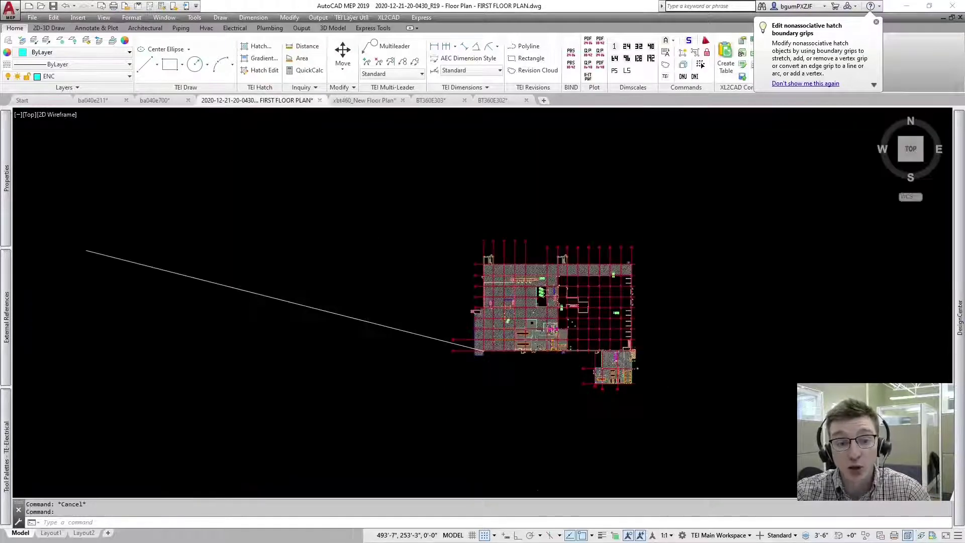
left_click(262, 326)
key("Escape")
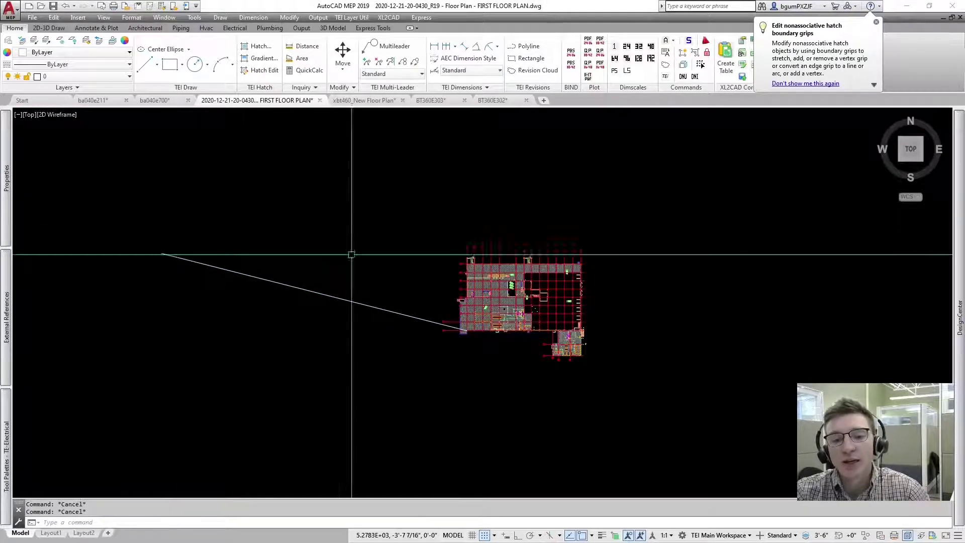
middle_click_drag(351, 254, 401, 276)
left_click(365, 315)
left_click(366, 286)
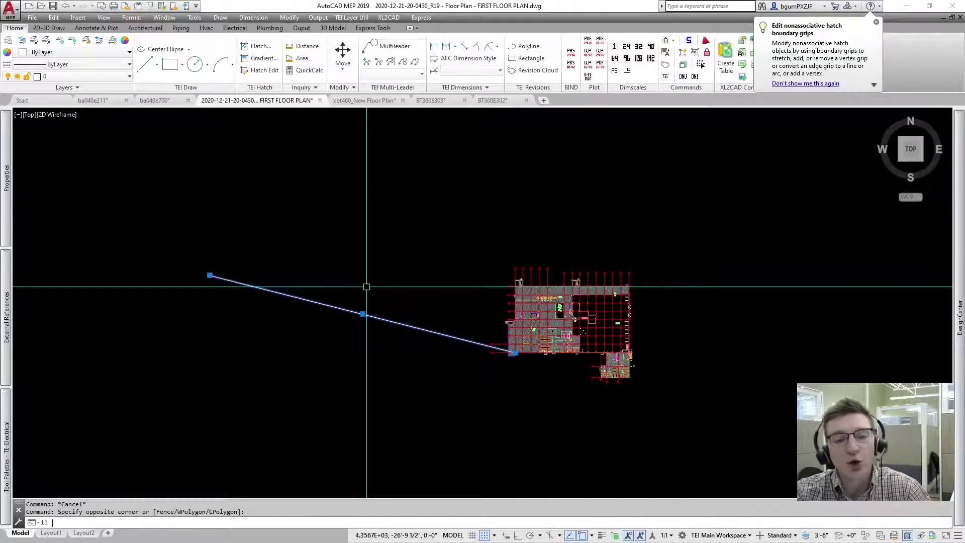
Run the custom 22 routine in the xbt460_New Floor Plan drawing.
left_click(359, 100)
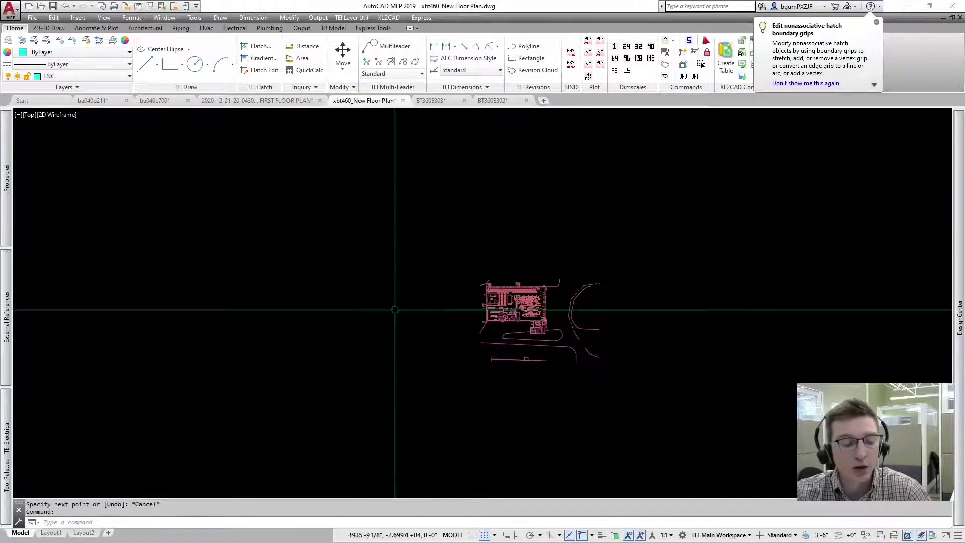
type("22")
key("Return")
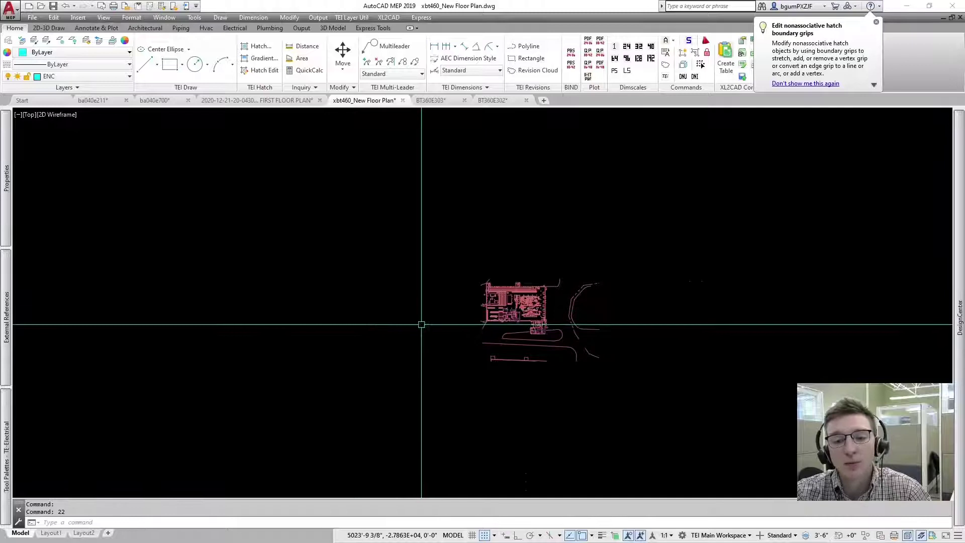
scroll(421, 324, "down", 3)
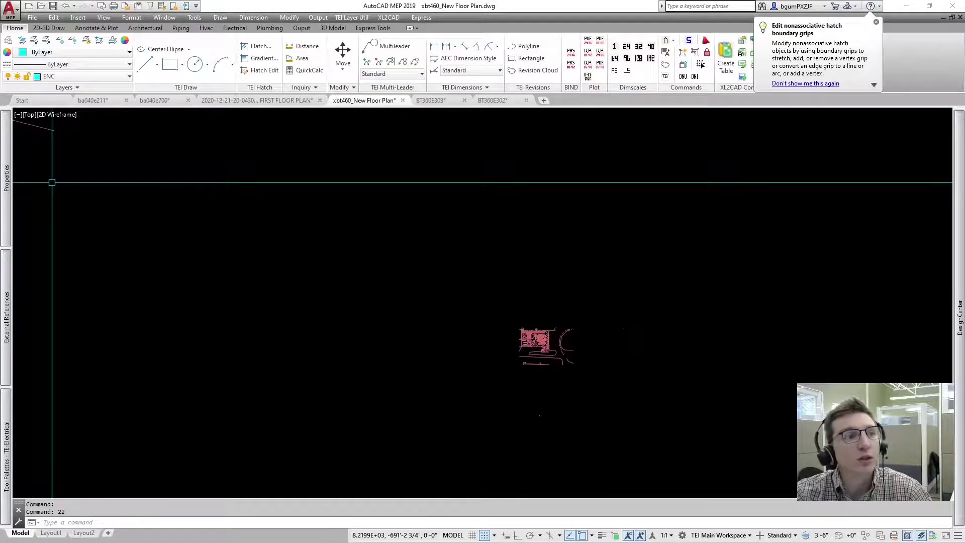
scroll(295, 324, "down", 1)
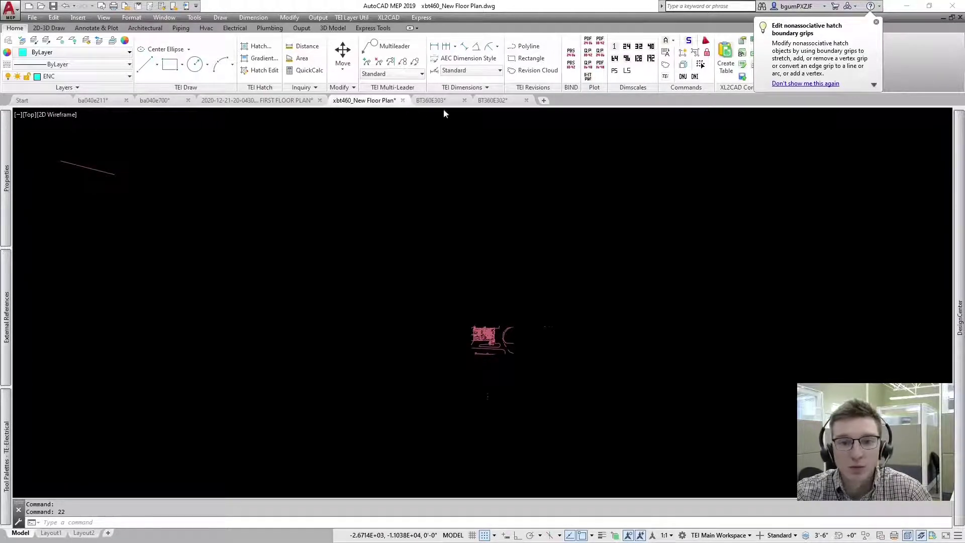
Select the long white line in FIRST FLOOR PLAN, then the short line in xbt460_New Floor Plan.
left_click(287, 102)
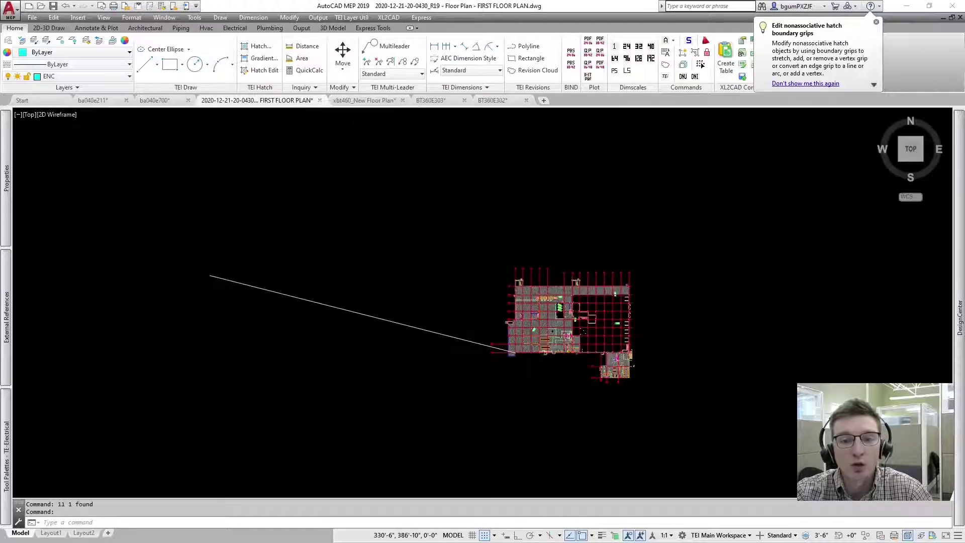
left_click(357, 361)
left_click(315, 255)
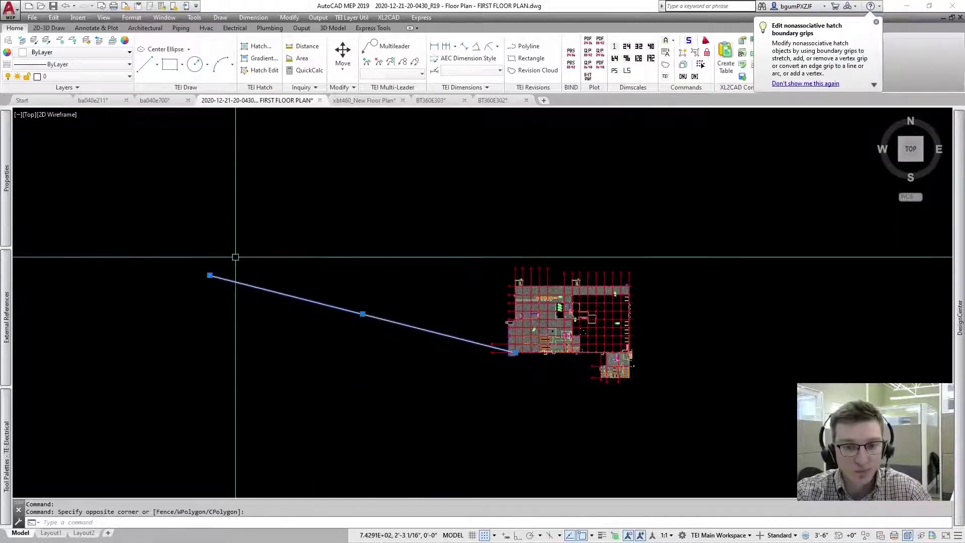
left_click(365, 100)
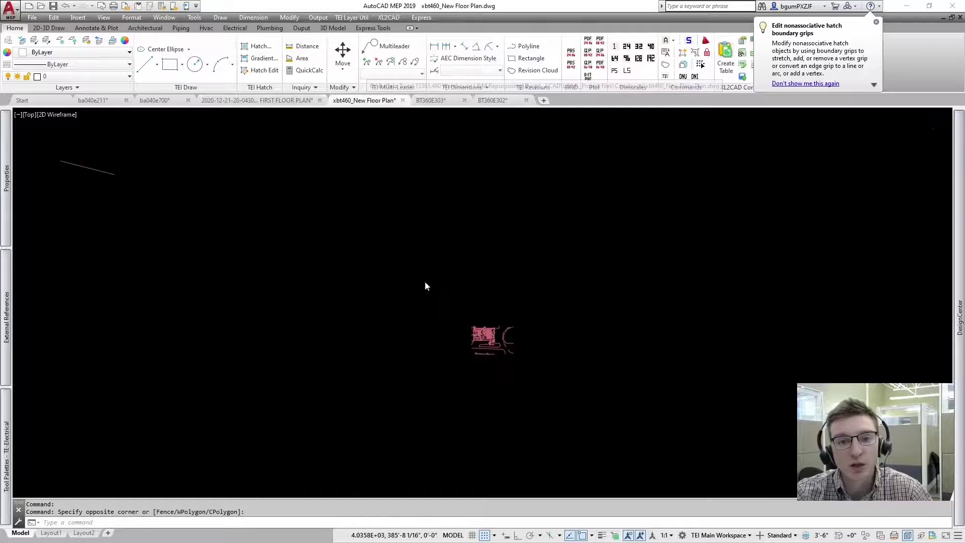
scroll(140, 189, "up", 4)
left_click(217, 238)
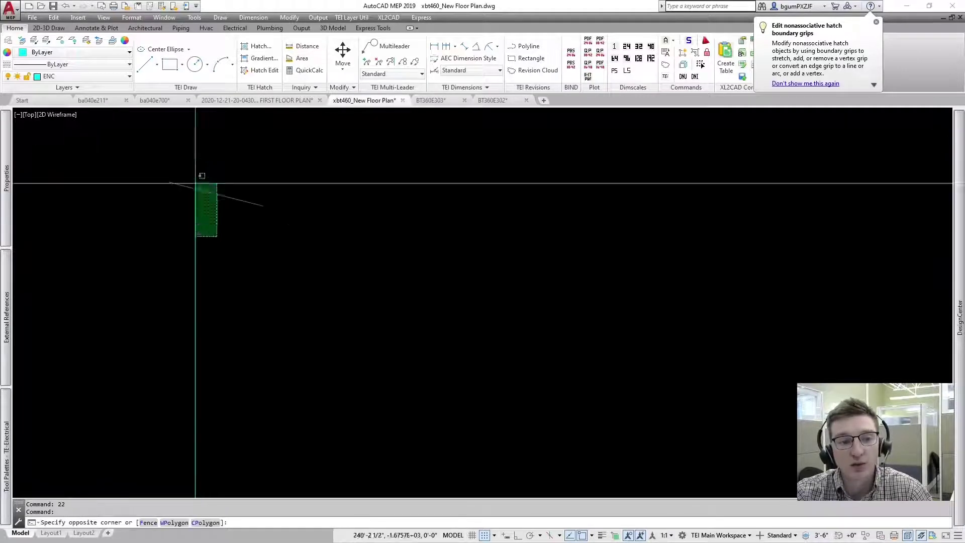
left_click(213, 176)
key("ctrl+c")
Look over FIRST FLOOR PLAN again, then return to xbt460_New Floor Plan.
key("ctrl+Tab")
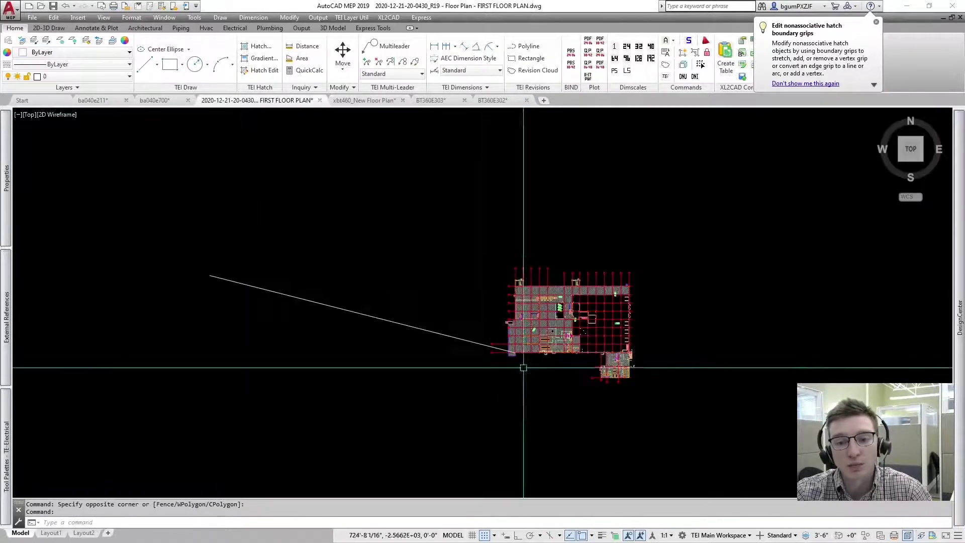
scroll(484, 327, "up", 3)
scroll(484, 327, "up", 5)
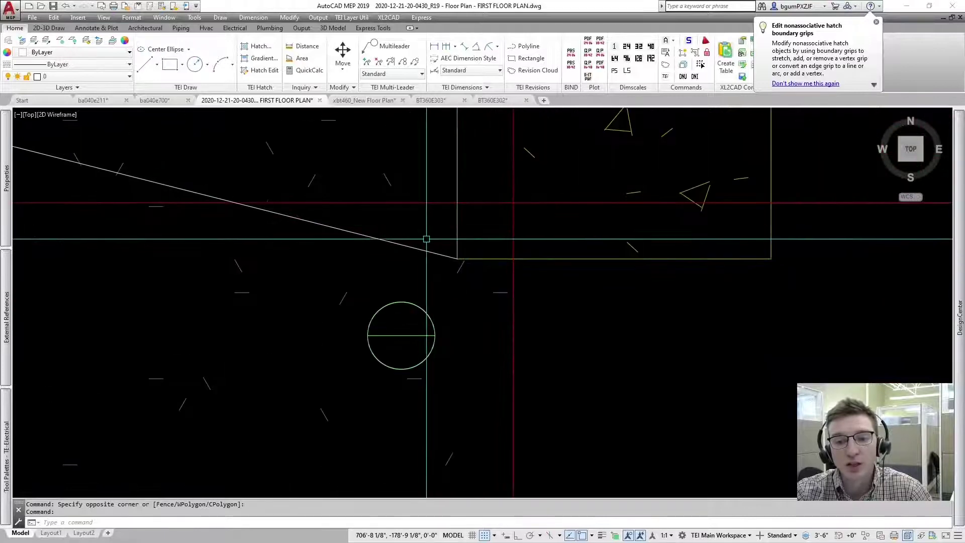
scroll(359, 228, "down", 6)
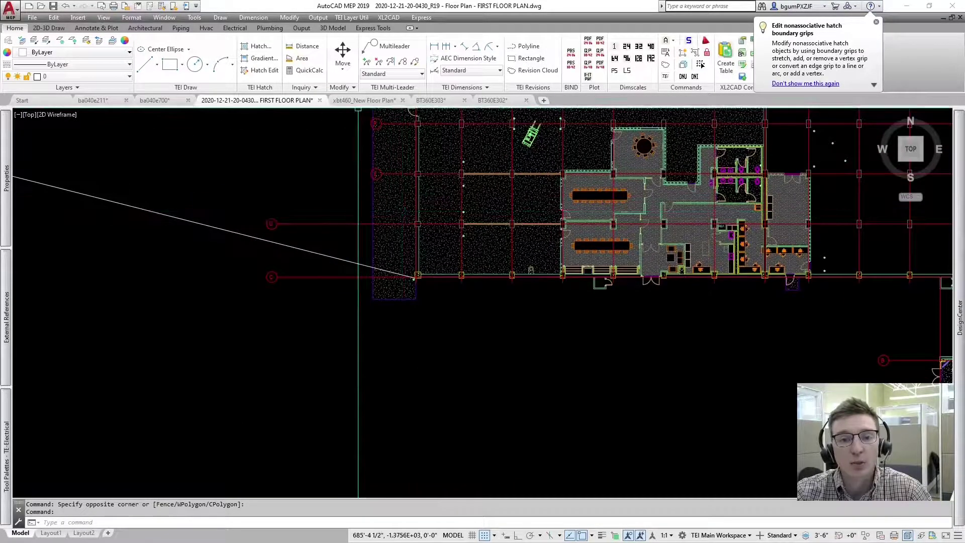
left_click(364, 100)
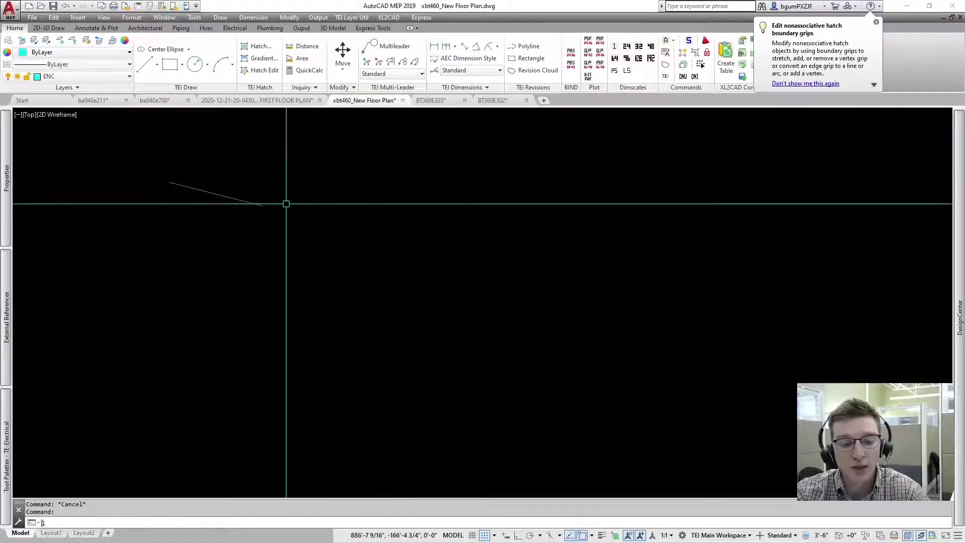
Start the line at the origin 0,0,0 and pan toward the building corner.
type("0,0,0")
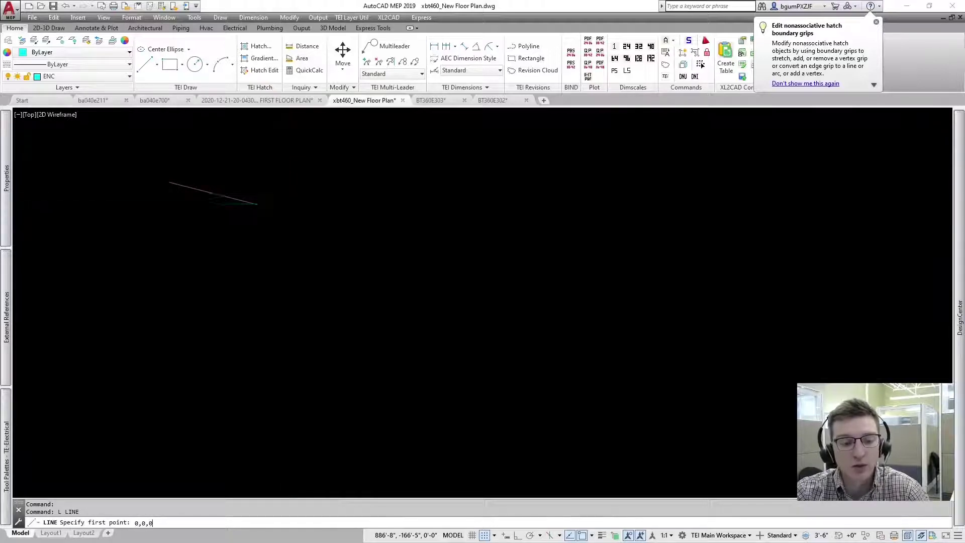
key("Return")
scroll(586, 364, "down", 5)
scroll(601, 350, "up", 5)
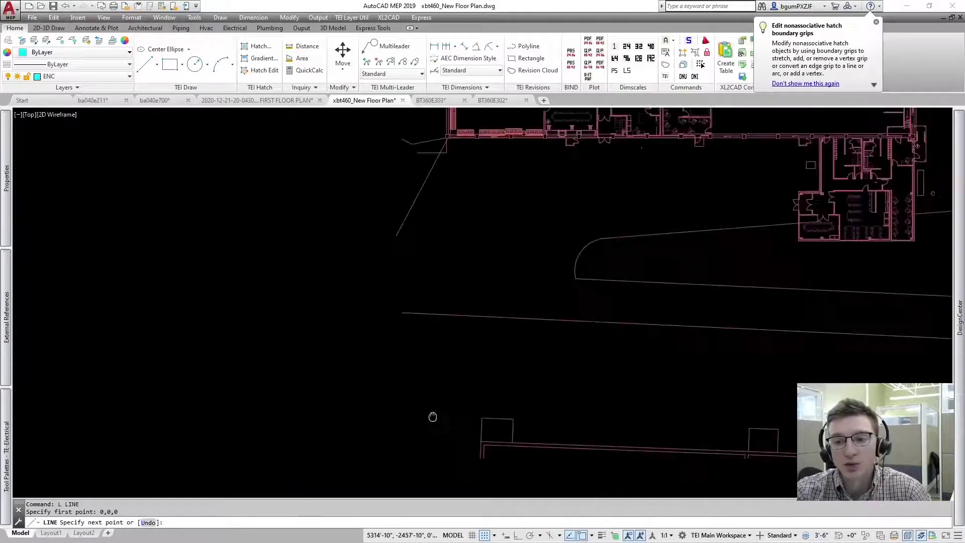
scroll(415, 319, "down", 3)
scroll(345, 204, "up", 4)
middle_click_drag(345, 205, 546, 384)
scroll(452, 297, "up", 3)
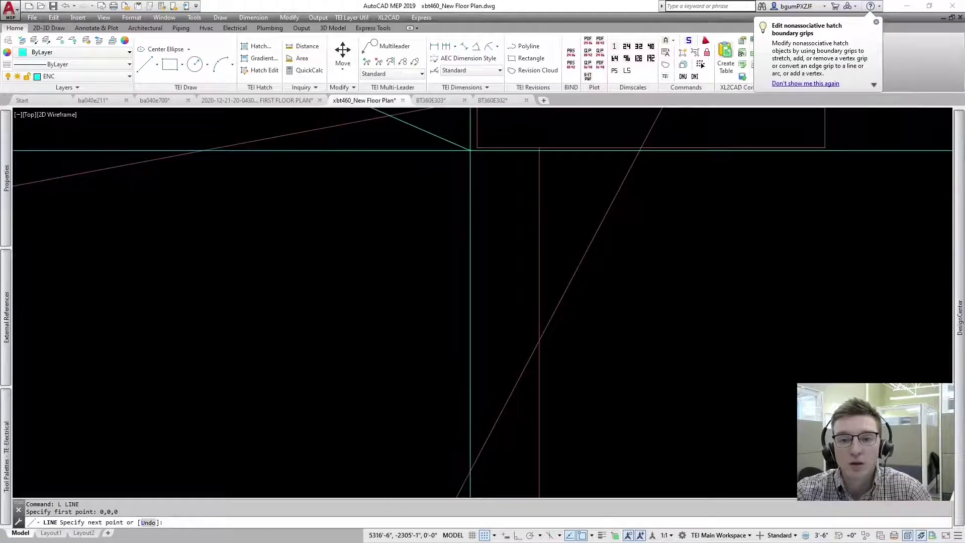
Adjust drafting aids (F3, F10, F11, F9) and end the line at the floor plan's corner.
key("F3")
key("F3")
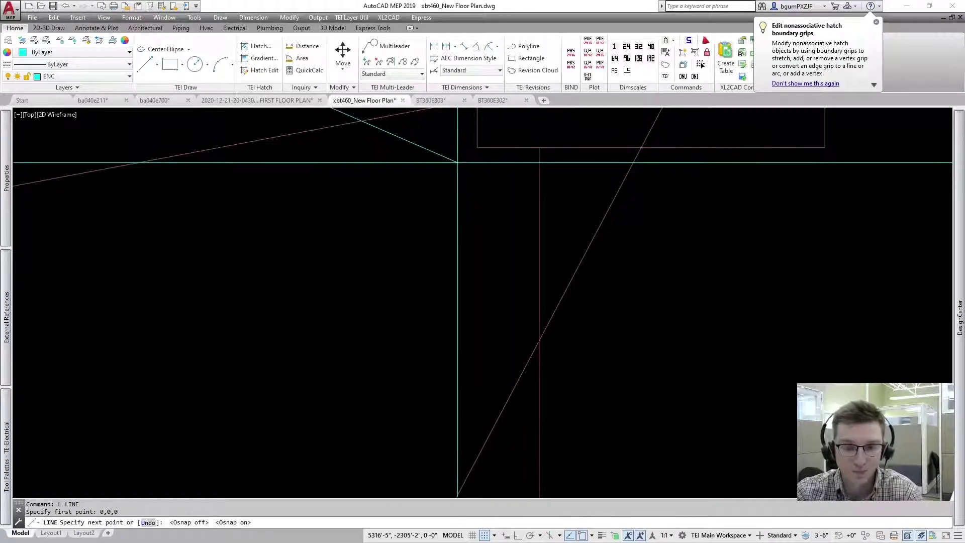
key("F10")
key("F11")
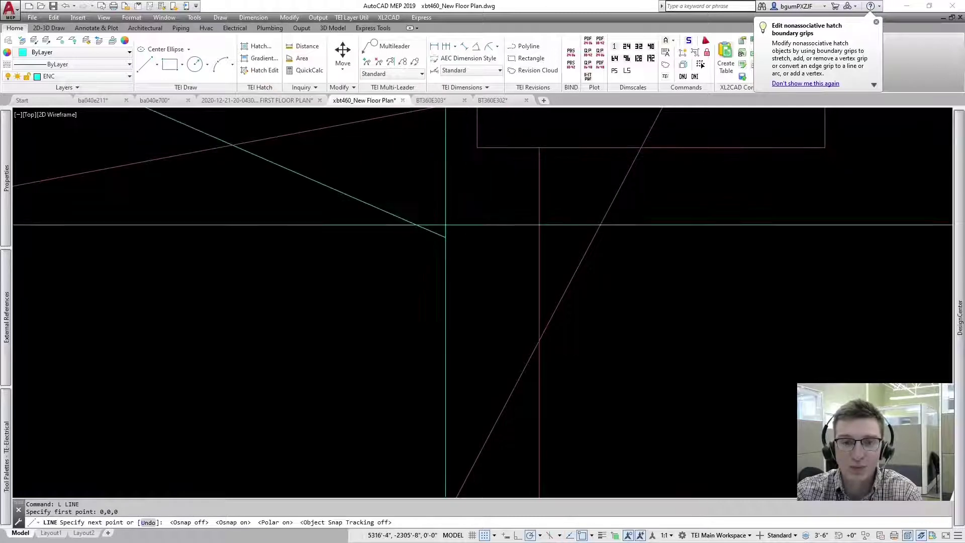
key("F9")
left_click(483, 150)
scroll(442, 241, "down", 3)
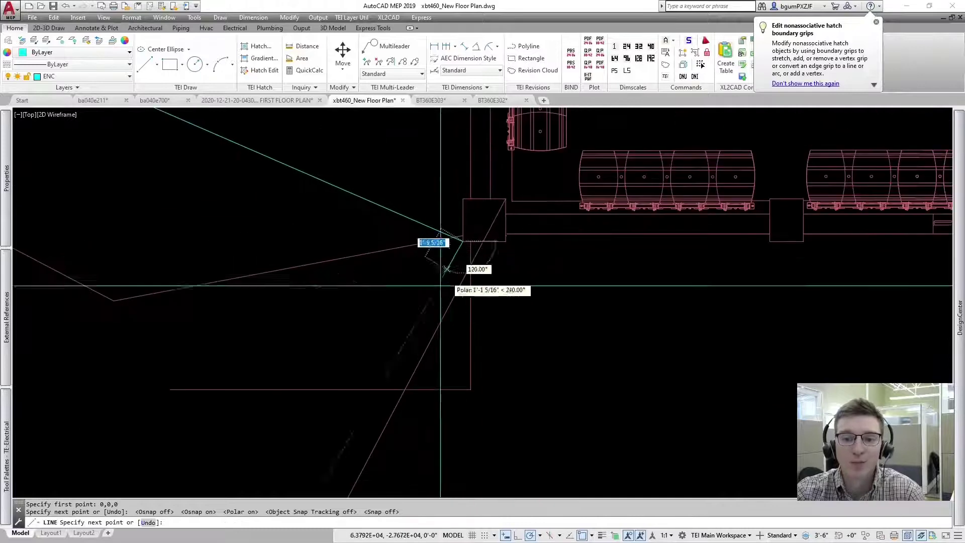
scroll(403, 320, "down", 10)
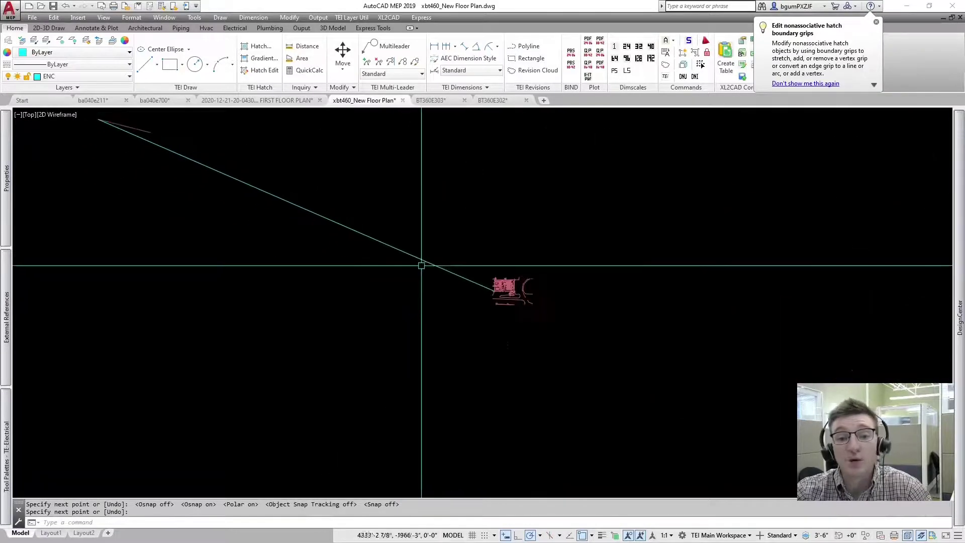
Finish the line command and window-select the whole floor plan block.
scroll(402, 256, "up", 4)
key("Escape")
left_click(421, 245)
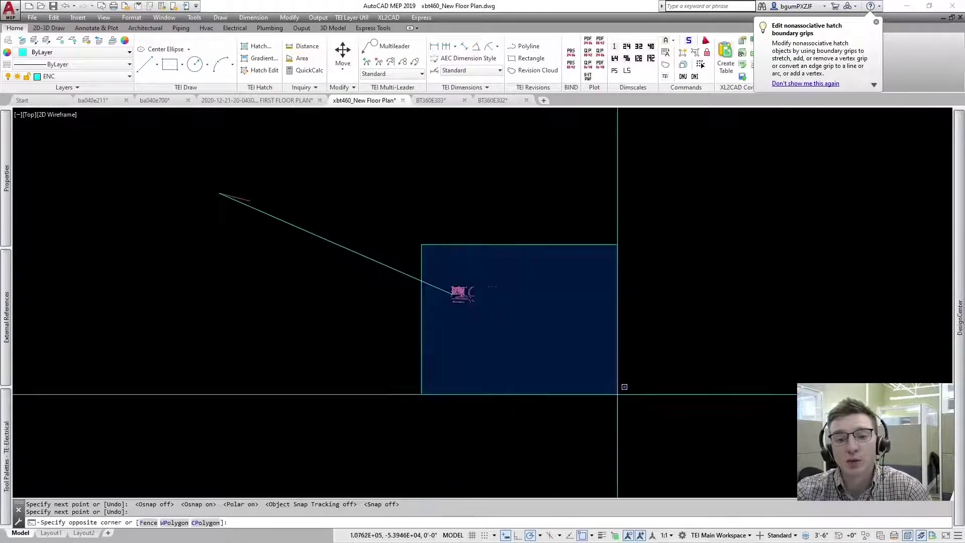
left_click(618, 395)
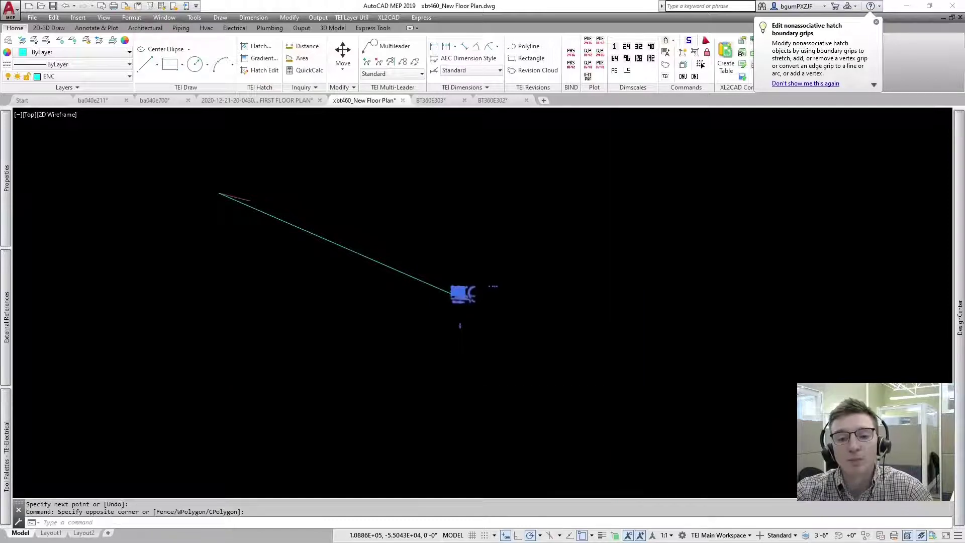
scroll(453, 288, "up", 8)
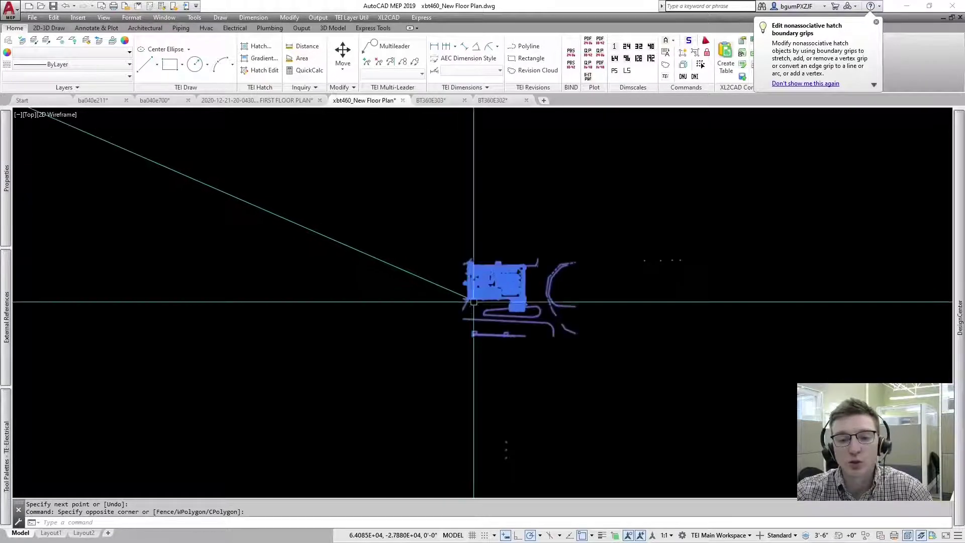
scroll(453, 287, "down", 8)
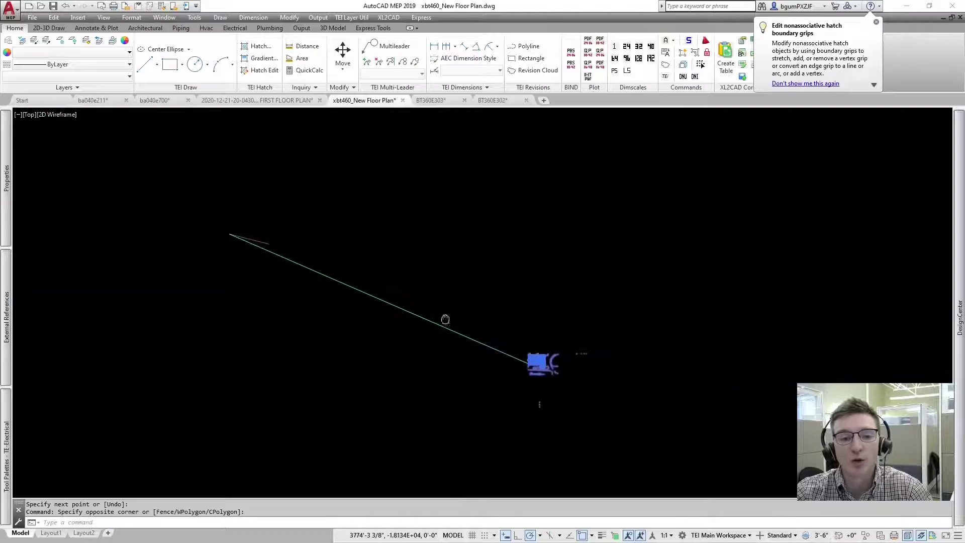
scroll(254, 222, "up", 5)
Pan to the plan at the line's end and highlight the two LISP code lines in the notes.
left_click(253, 220)
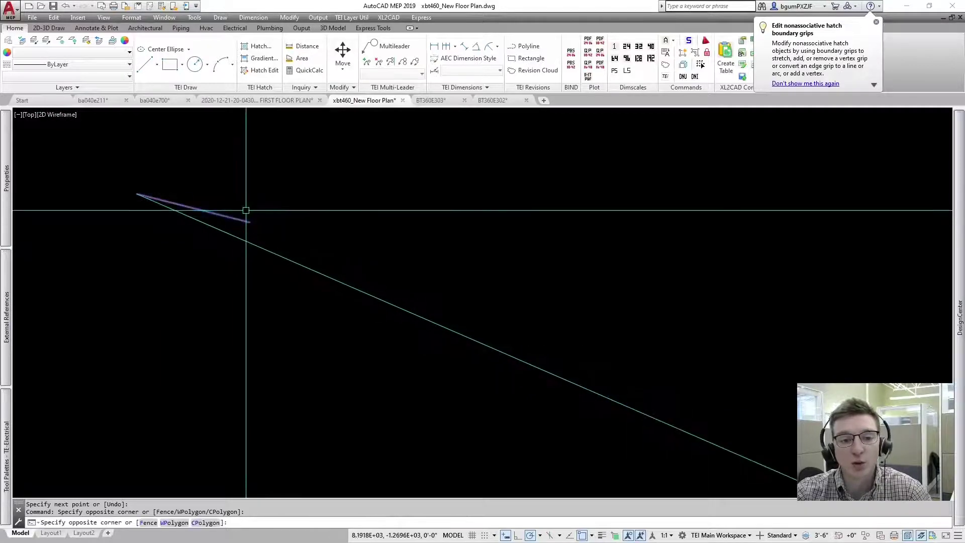
key("Escape")
scroll(464, 330, "down", 5)
scroll(500, 280, "up", 4)
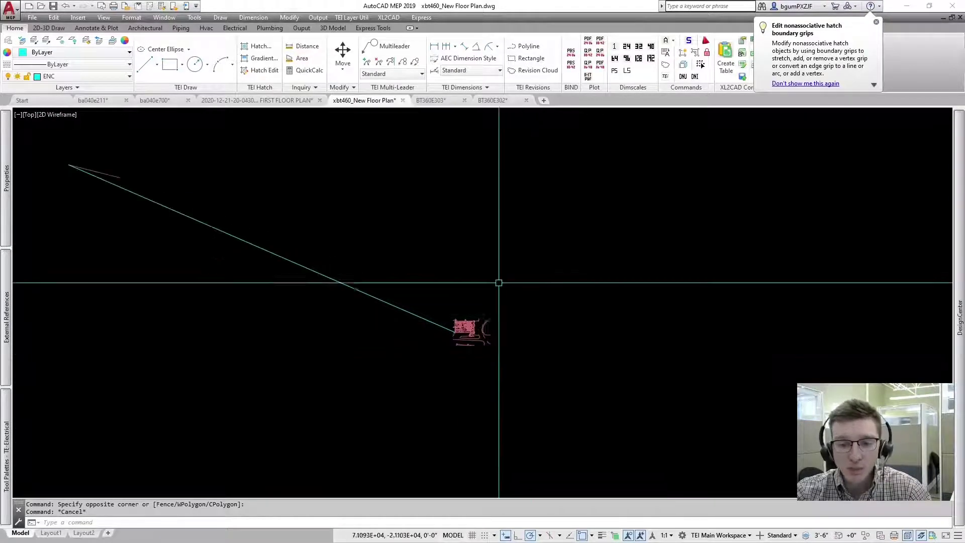
middle_click_drag(500, 280, 643, 286)
scroll(586, 289, "up", 1)
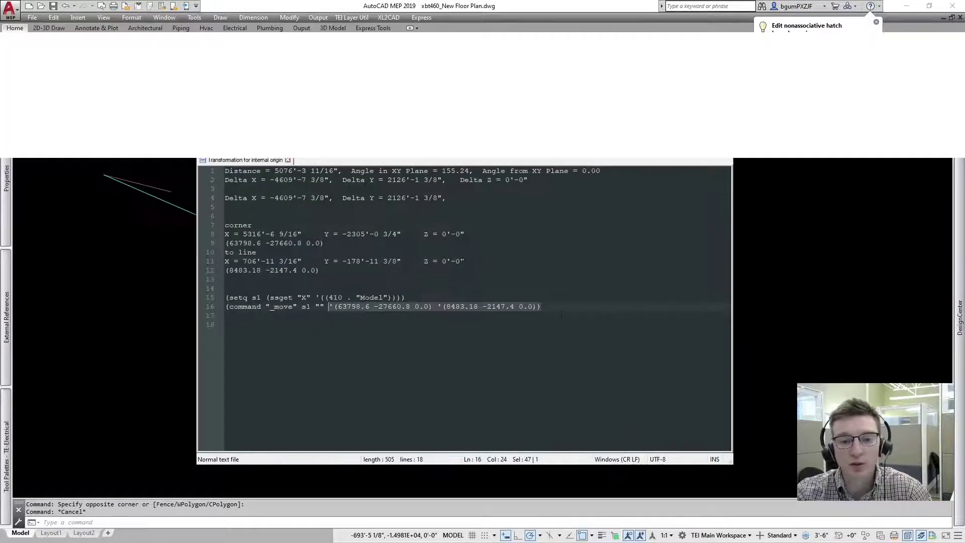
left_click_drag(557, 308, 227, 288)
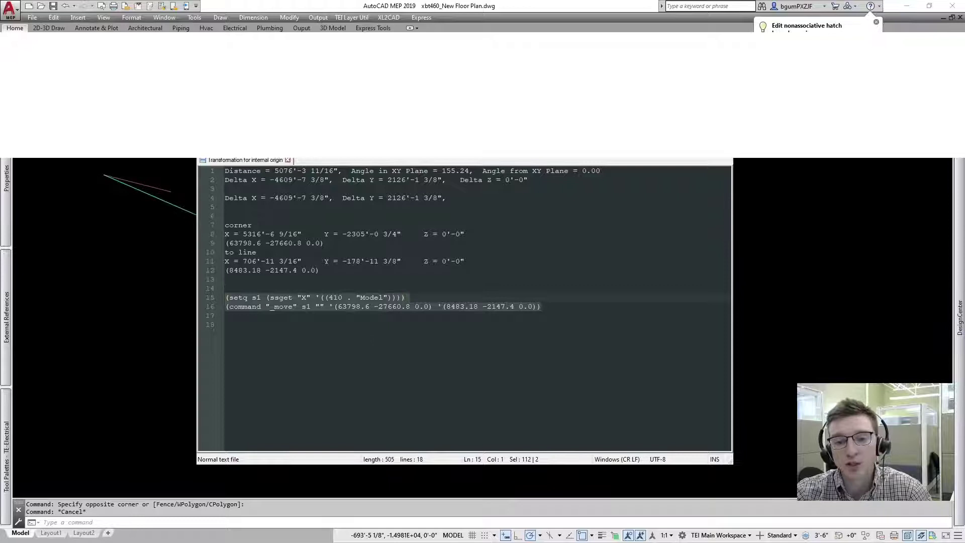
Highlight the ssget line, its "X" argument, the 410 . "Model" filter, and the move's destination coordinates.
scroll(441, 317, "up", 4, "ctrl")
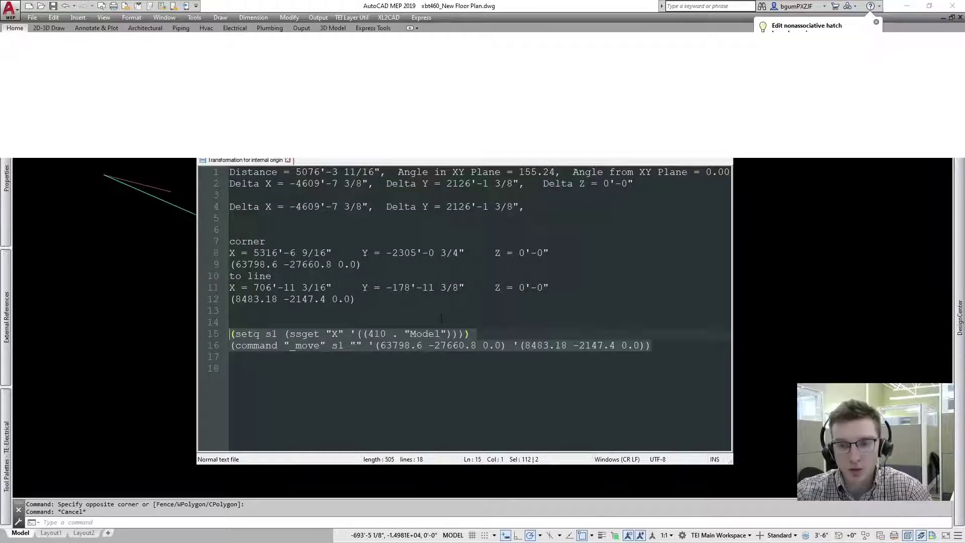
left_click(424, 335)
key("Down")
key("End")
key("shift+Home")
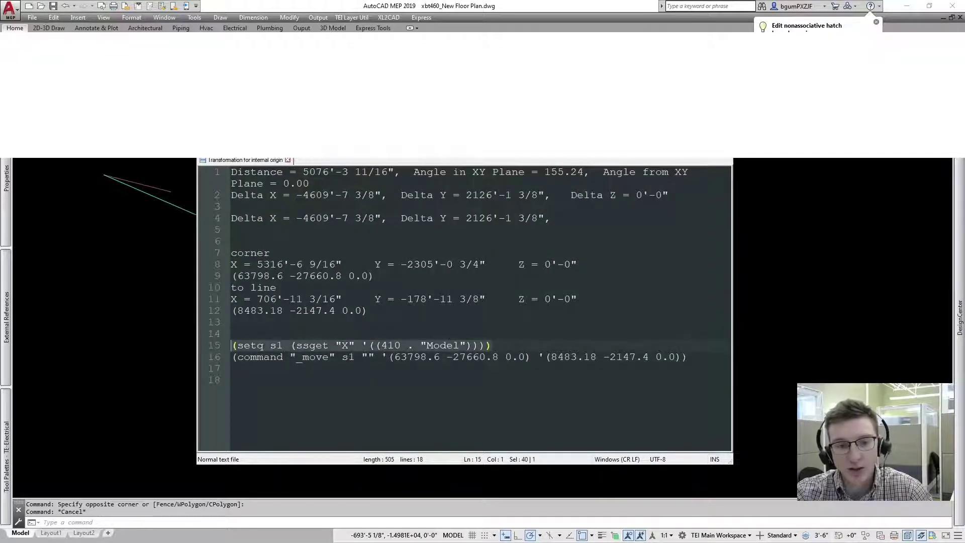
left_click(337, 347)
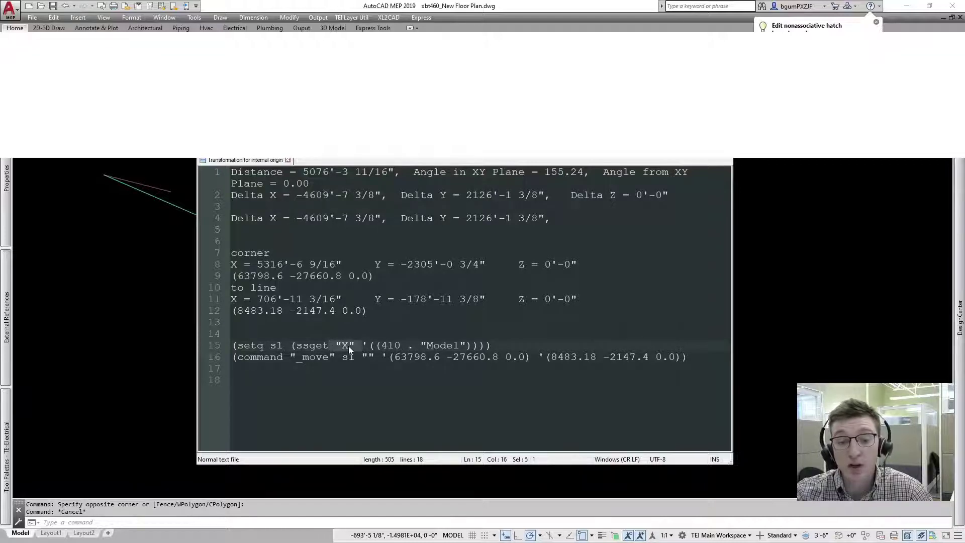
left_click_drag(381, 345, 470, 345)
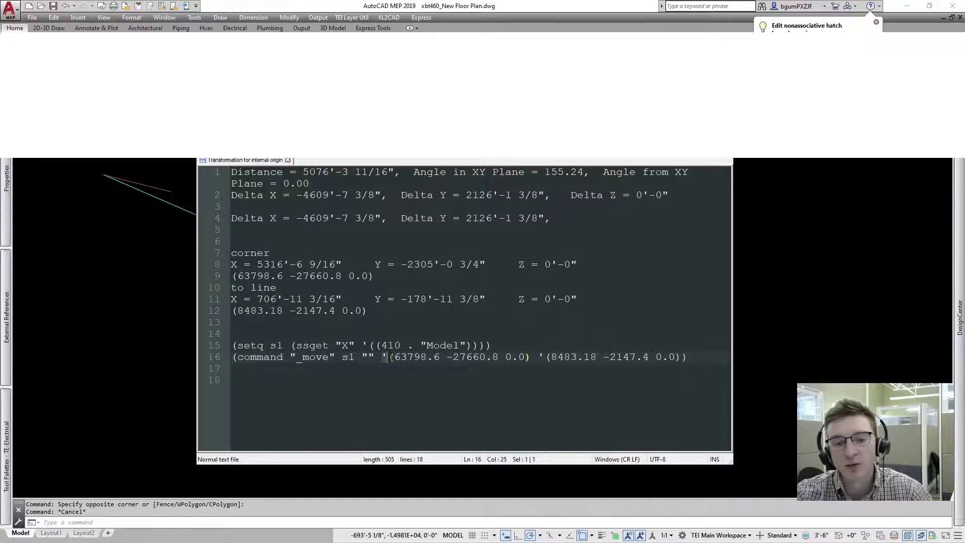
left_click_drag(496, 357, 674, 357)
left_click(231, 368)
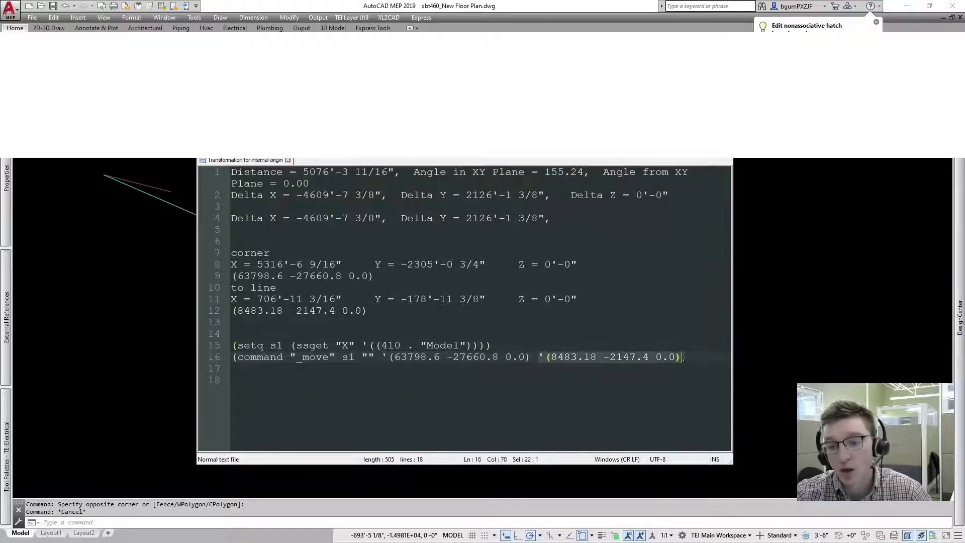
Compare with the drawing, then highlight the corner coordinates (lines 8–9) and target coordinates (lines 11–12).
key("alt+Tab")
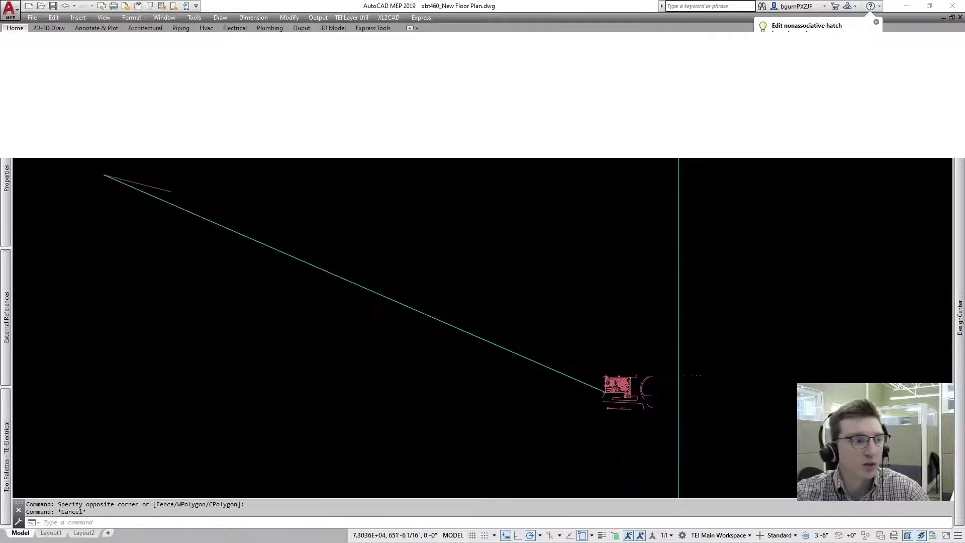
key("alt+Tab")
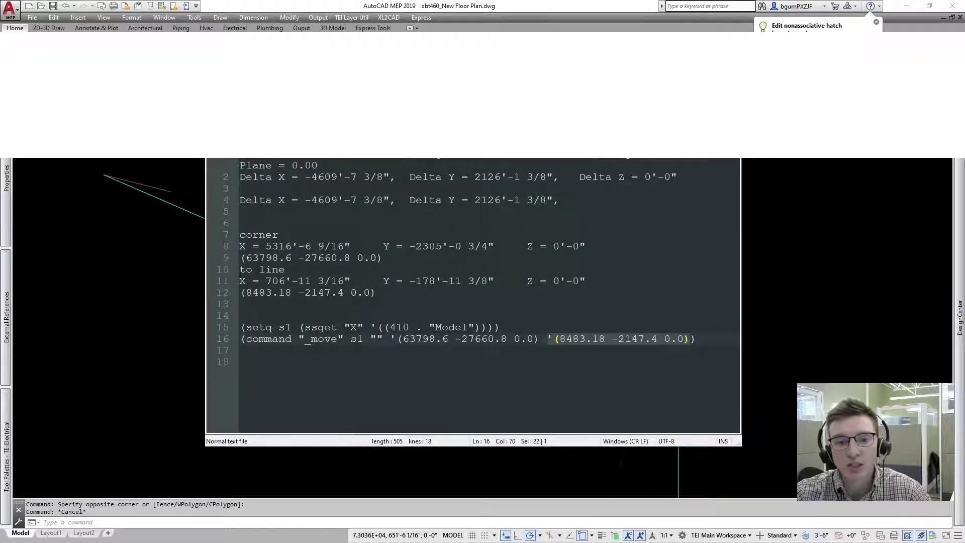
left_click_drag(374, 263, 239, 244)
left_click(395, 257)
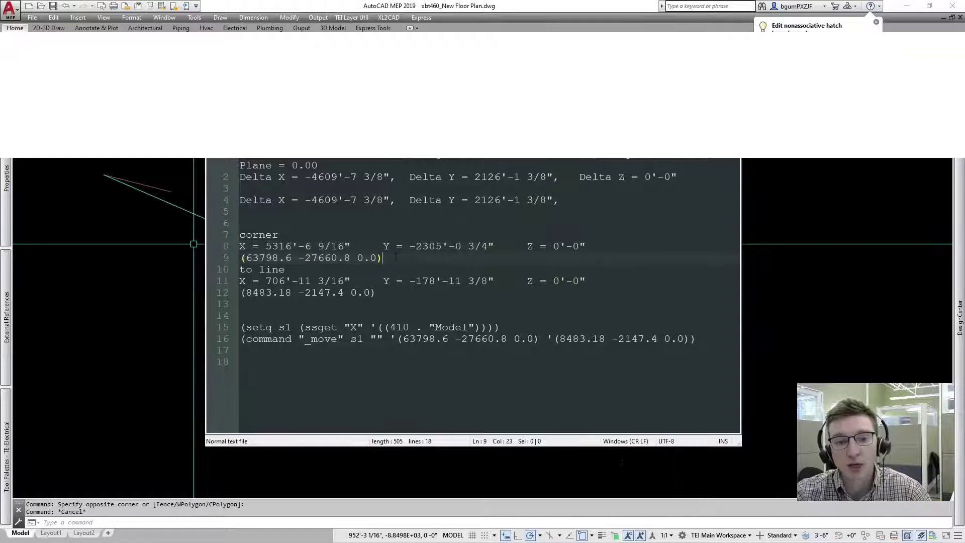
left_click_drag(311, 258, 239, 246)
left_click_drag(376, 293, 239, 280)
left_click(191, 278)
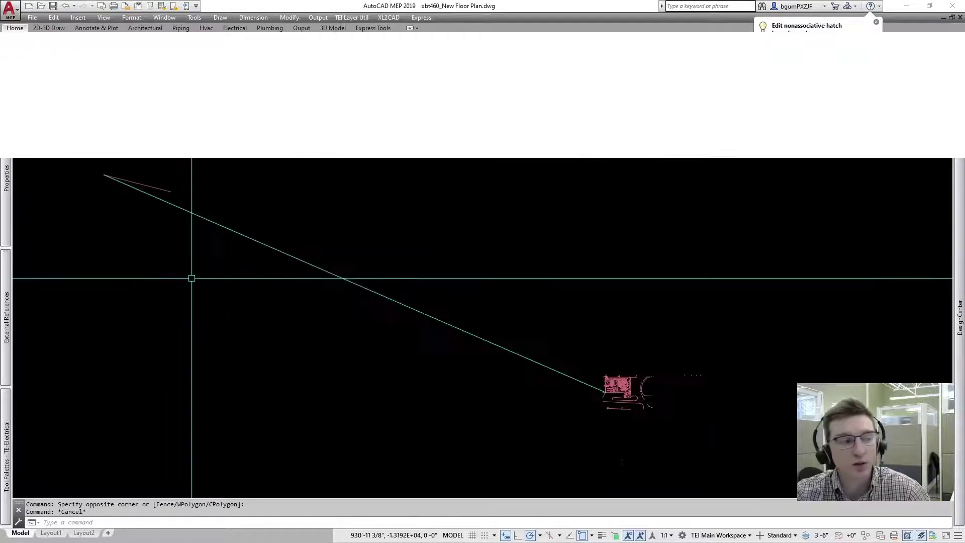
Measure the distance from the building's wall corner to the diagonal line's far end.
key("Escape")
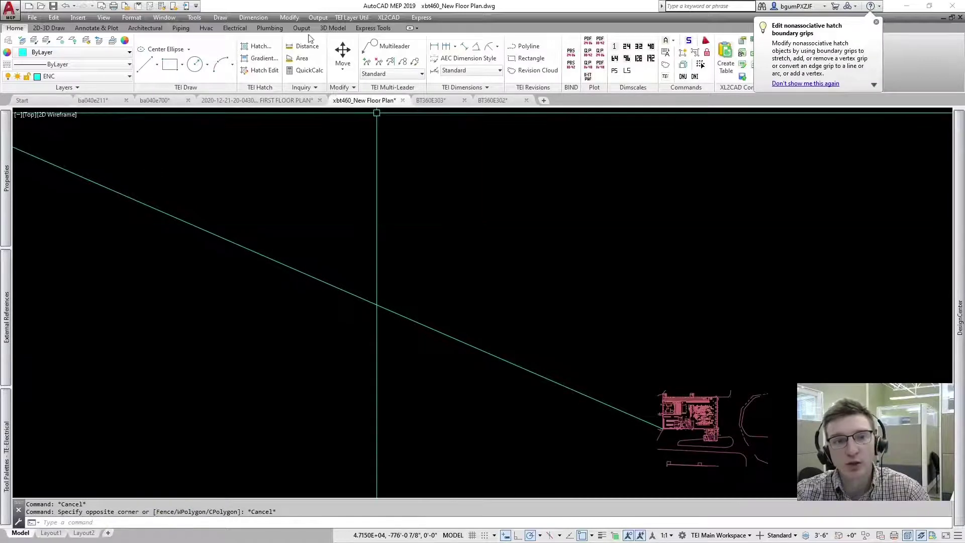
left_click(302, 46)
scroll(654, 467, "up", 8)
scroll(606, 449, "up", 6)
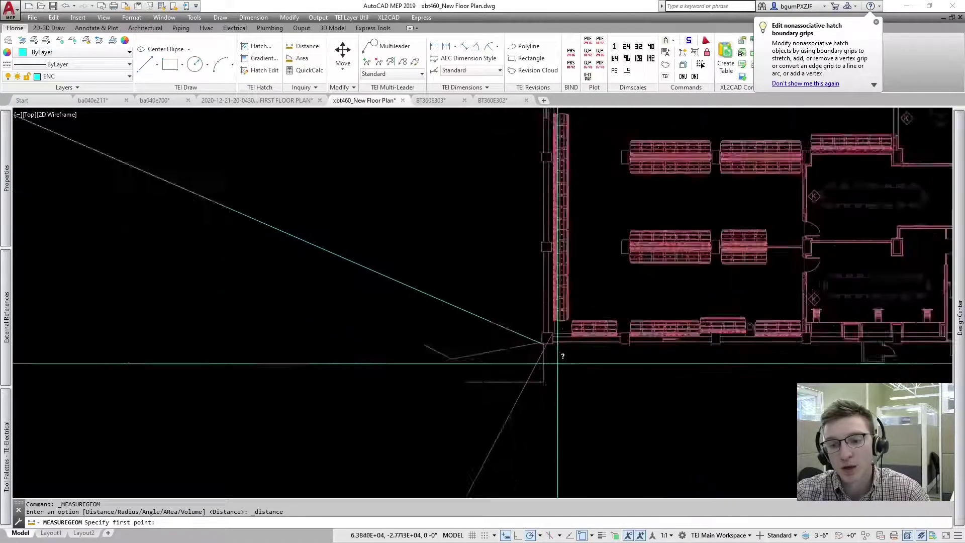
left_click(495, 303)
scroll(494, 303, "down", 12)
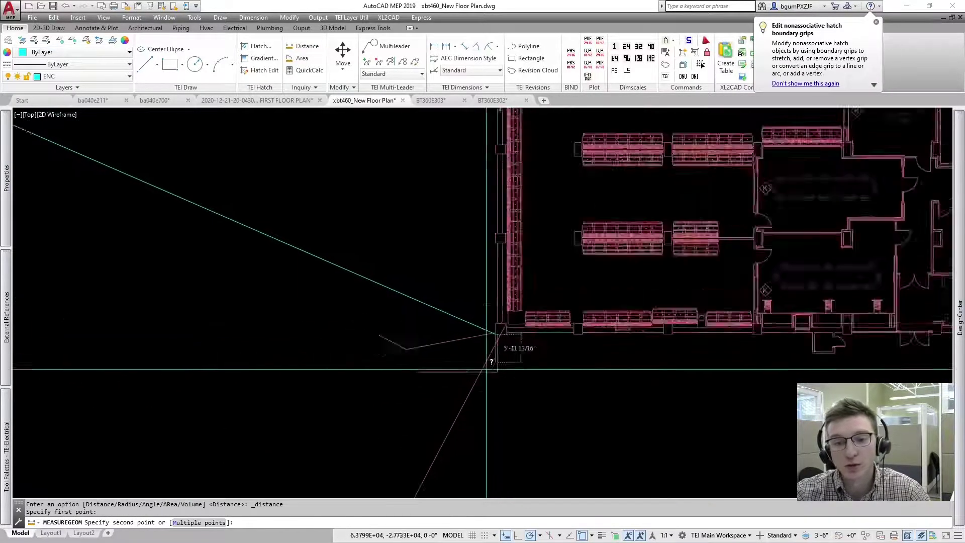
scroll(429, 316, "up", 5)
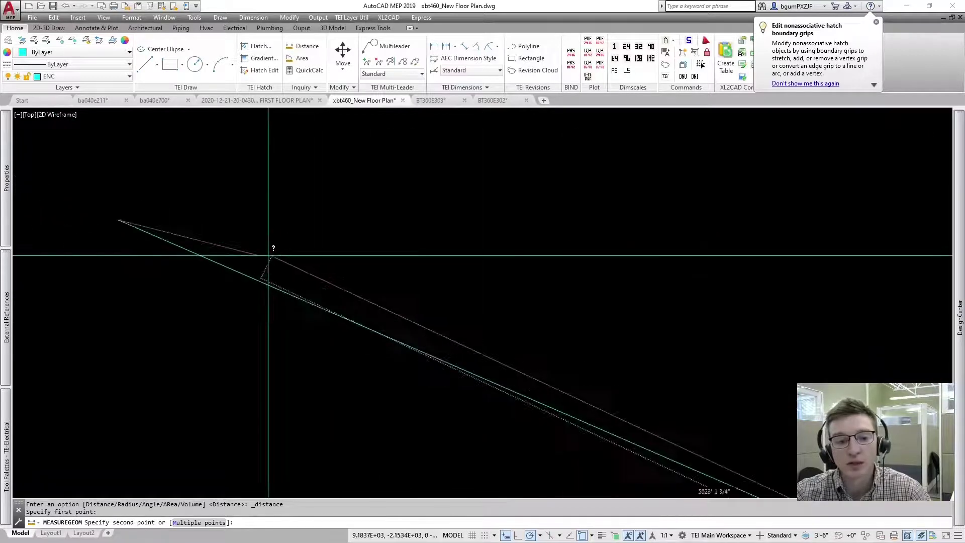
left_click(254, 269)
Pan to read Delta X -4609'-7 3/8" and Delta Y 2126'-1 3/8", then end the measurement.
scroll(461, 286, "up", 2)
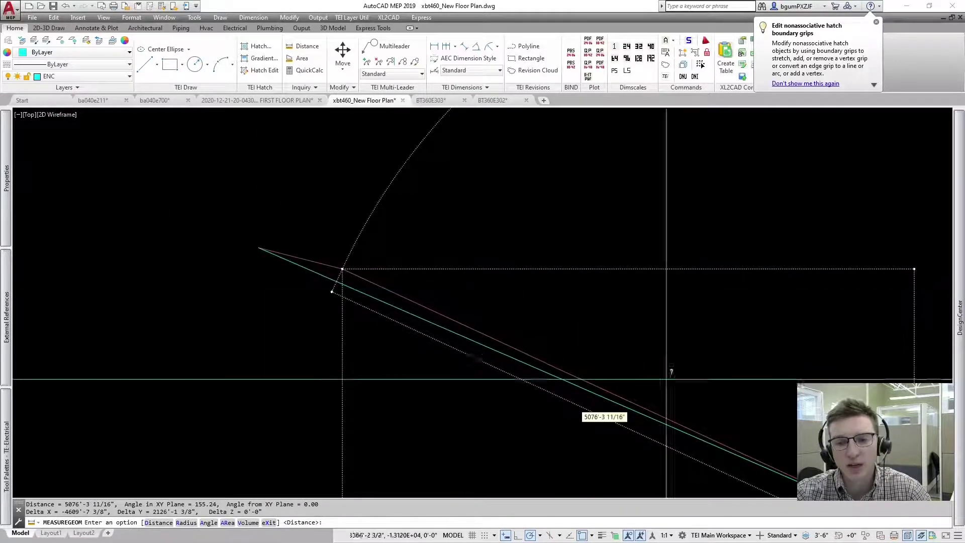
middle_click_drag(674, 371, 527, 299)
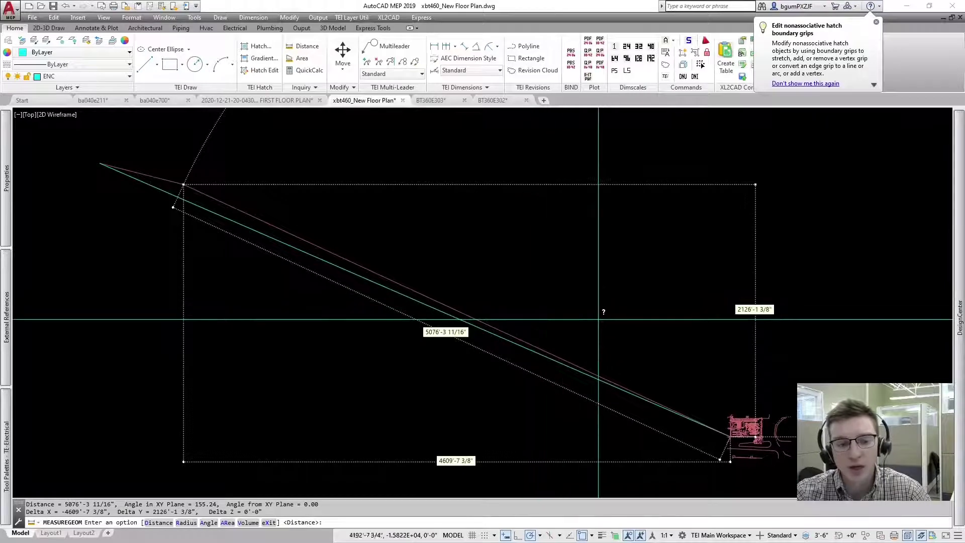
middle_click_drag(603, 312, 536, 304)
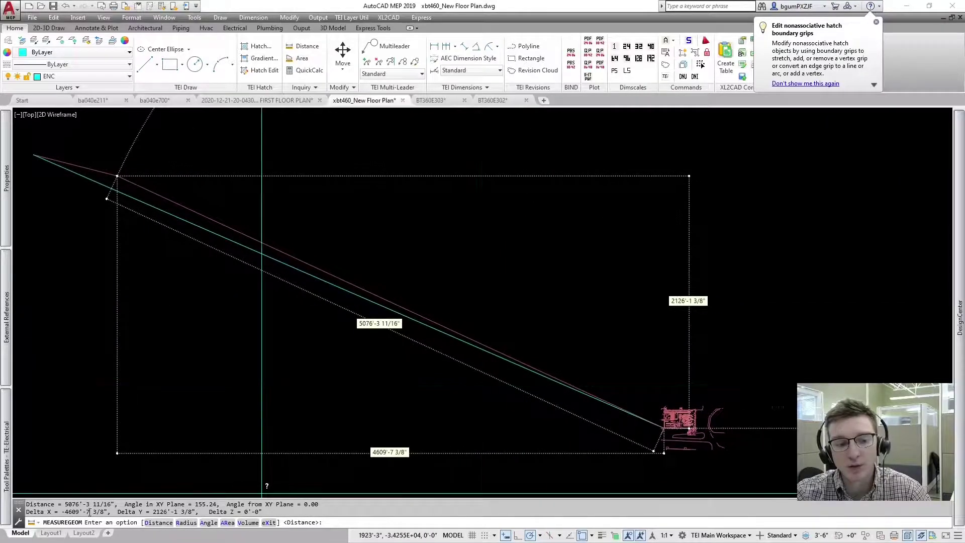
key("Escape")
scroll(577, 394, "down", 1)
scroll(638, 379, "up", 8)
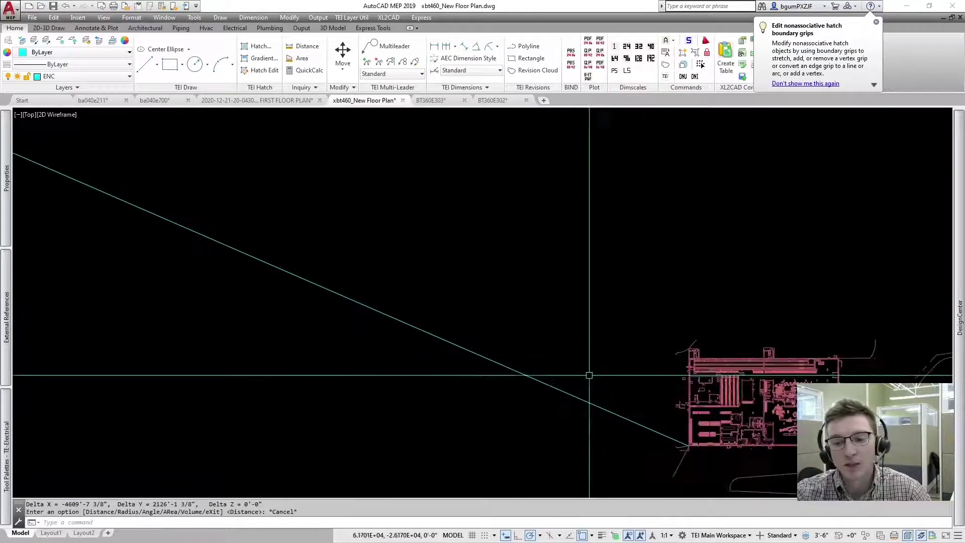
mouse_move(589, 375)
middle_mouse_down()
mouse_move(595, 327)
mouse_move(450, 233)
middle_mouse_up()
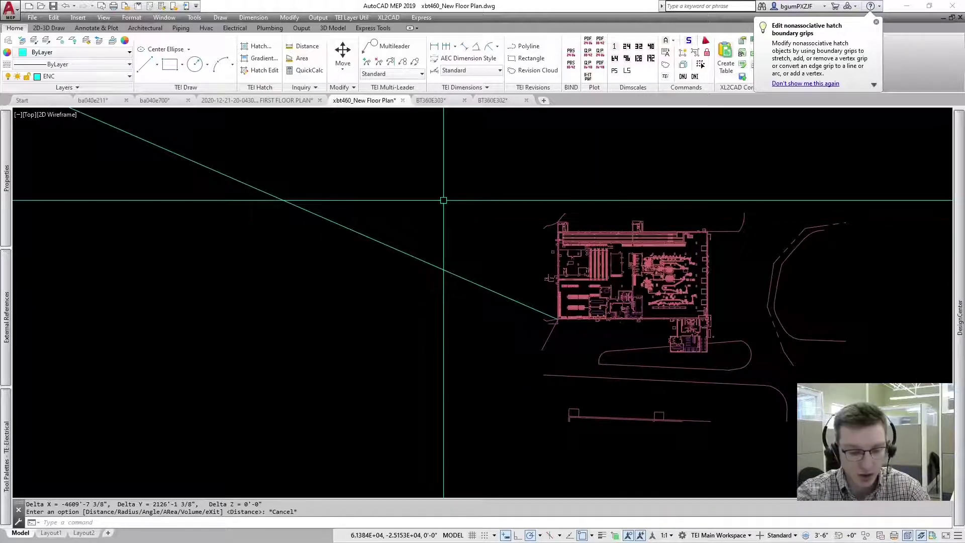
Read the building's lower-left corner coordinates (63798.6 -27660.8 0.0) and select the printed list.
type("id")
key("Return")
scroll(556, 216, "up", 10)
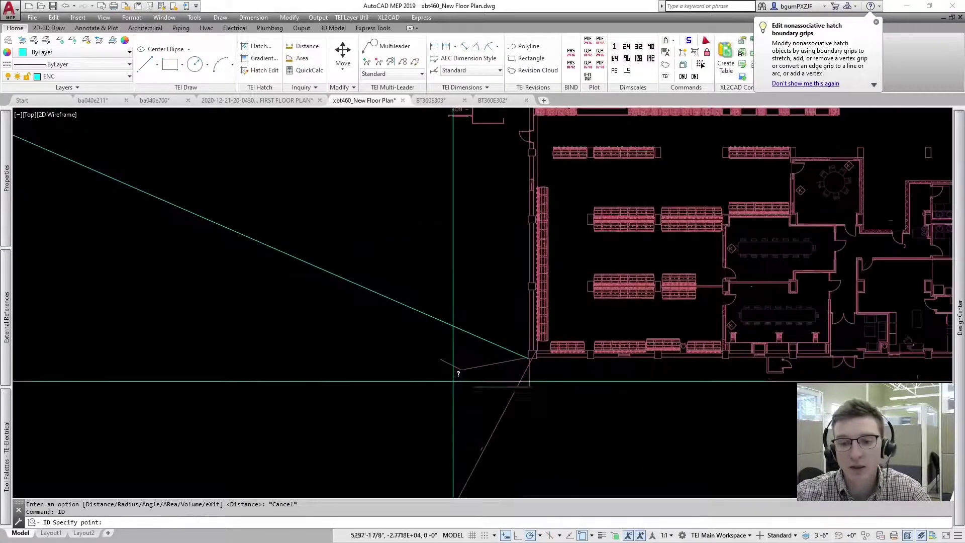
scroll(626, 298, "up", 7)
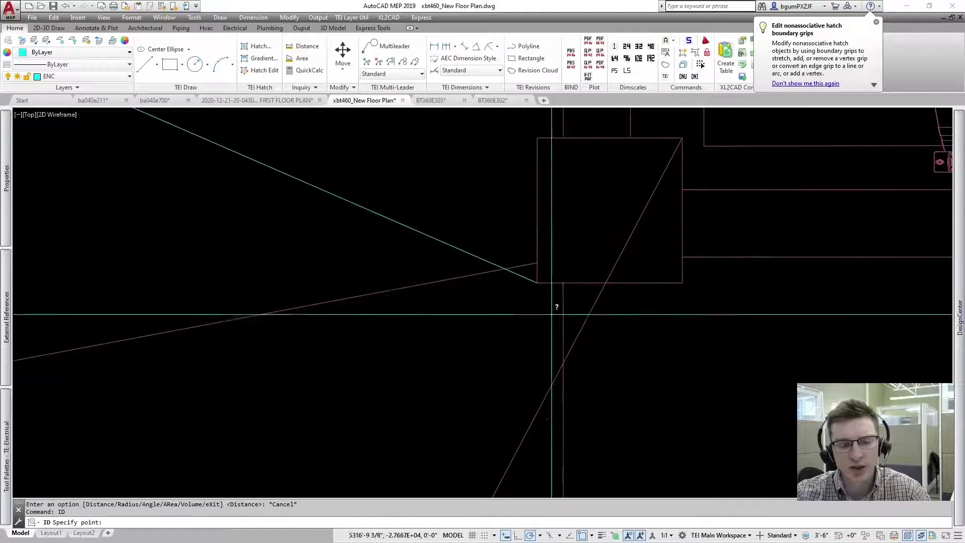
left_click(527, 271)
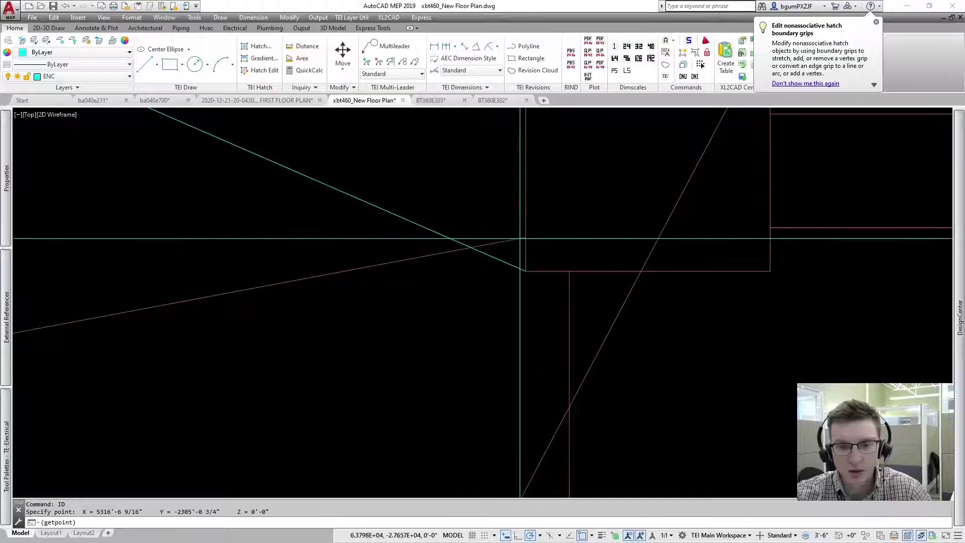
left_click(525, 270)
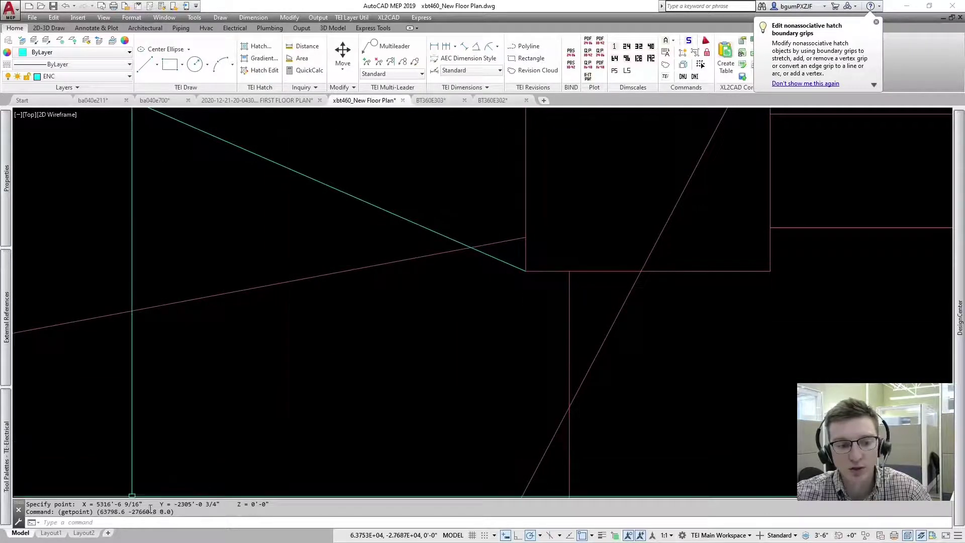
left_click_drag(173, 511, 95, 512)
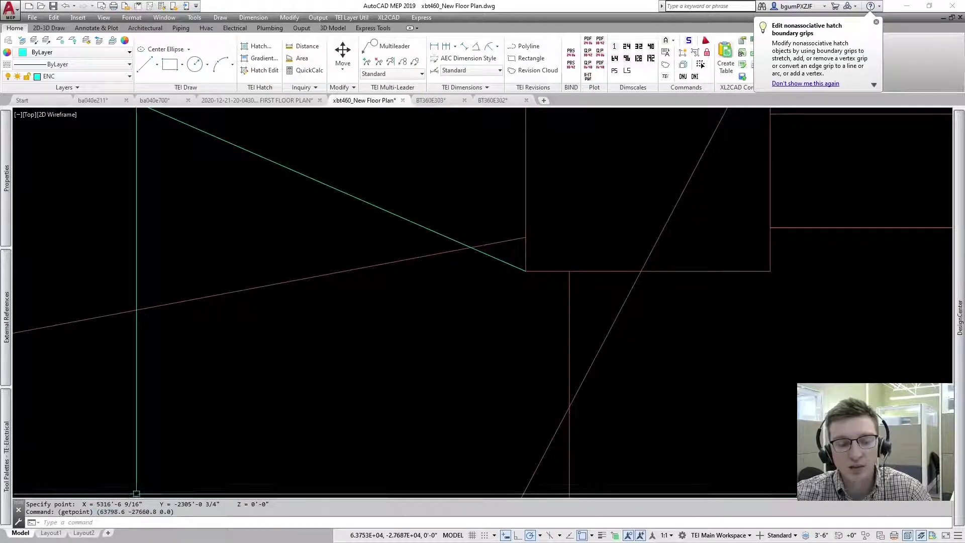
scroll(516, 300, "down", 8)
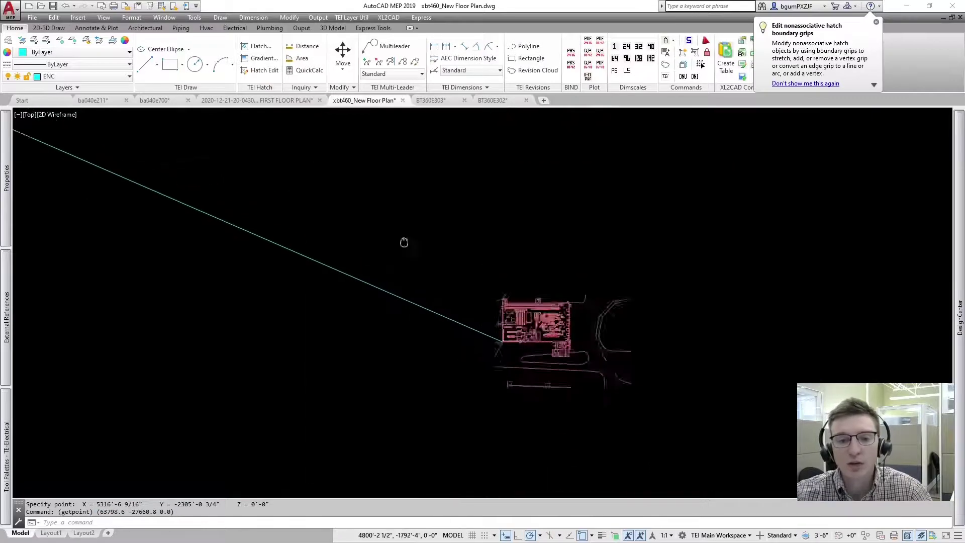
scroll(235, 201, "up", 10)
Get the red line's end coordinates (8483.18 -2147.4 0.0) using ID and (getpoint).
type("id")
key("Return")
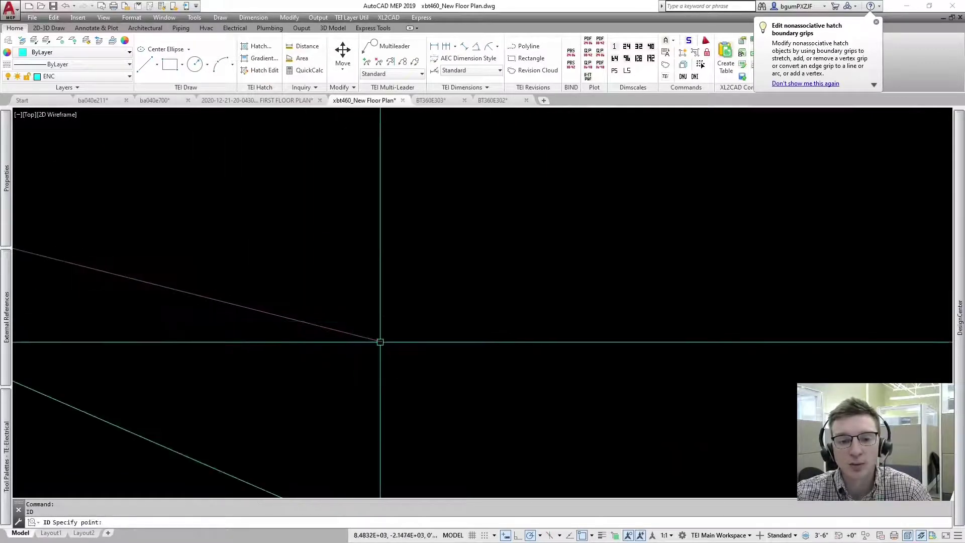
left_click(380, 341)
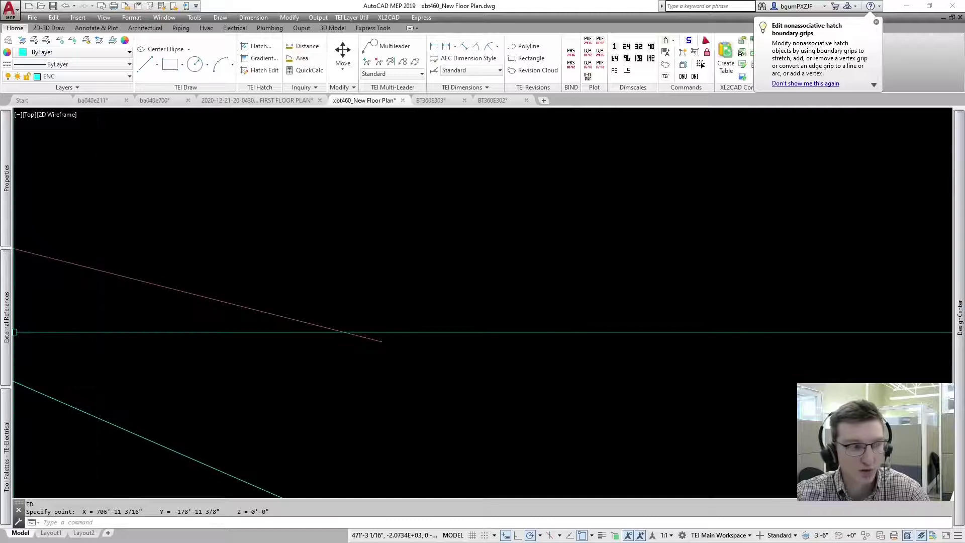
scroll(354, 433, "down", 2)
type("(")
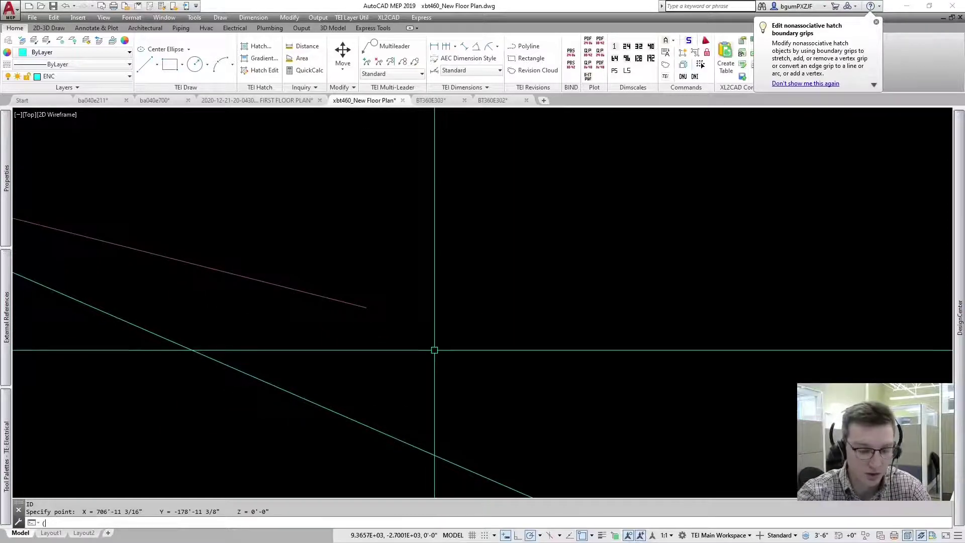
type("getpoint)")
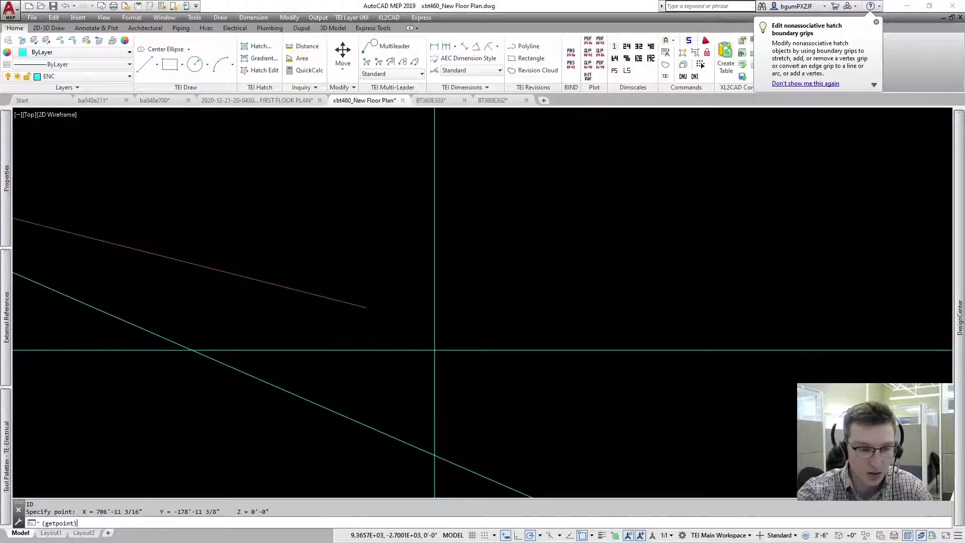
key("Return")
left_click(365, 310)
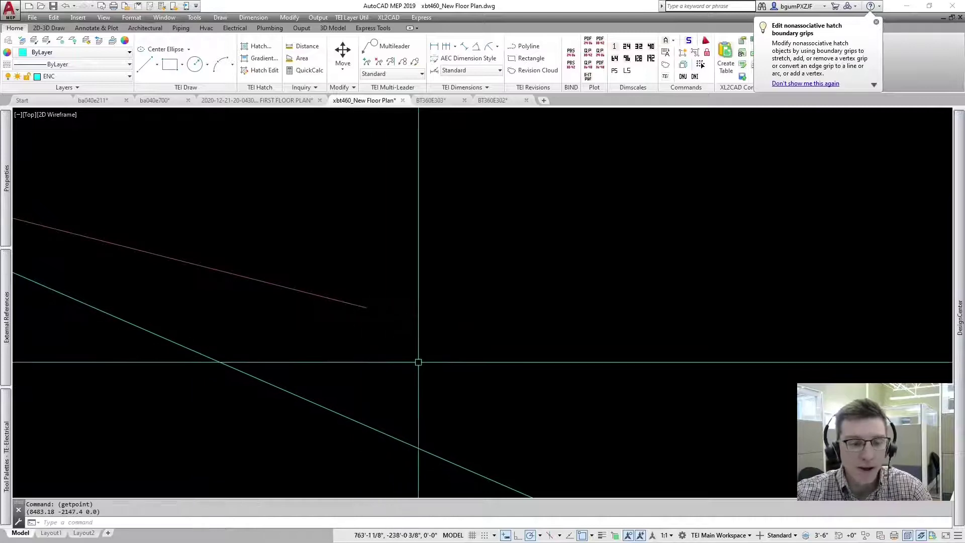
scroll(416, 360, "up", 3)
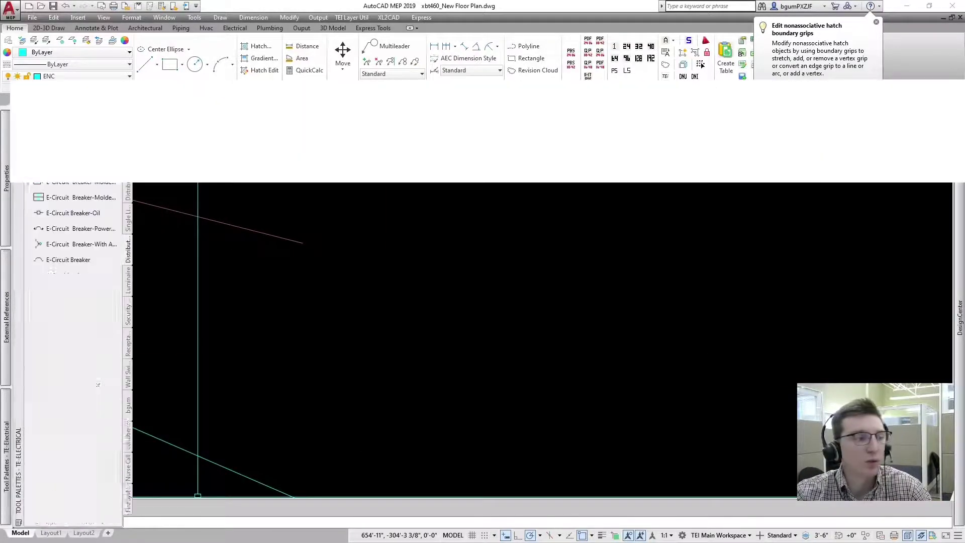
Review line 16's _move call, selecting its base-point coordinates (63798.6 -27660.8 0.0).
key("alt+Tab")
left_click_drag(598, 352, 455, 353)
left_click(543, 373)
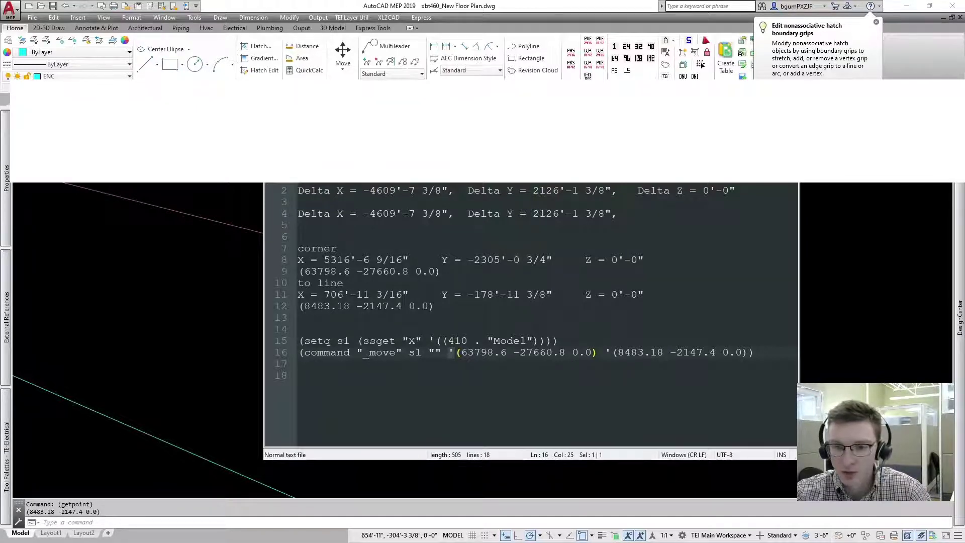
left_click_drag(598, 352, 455, 353)
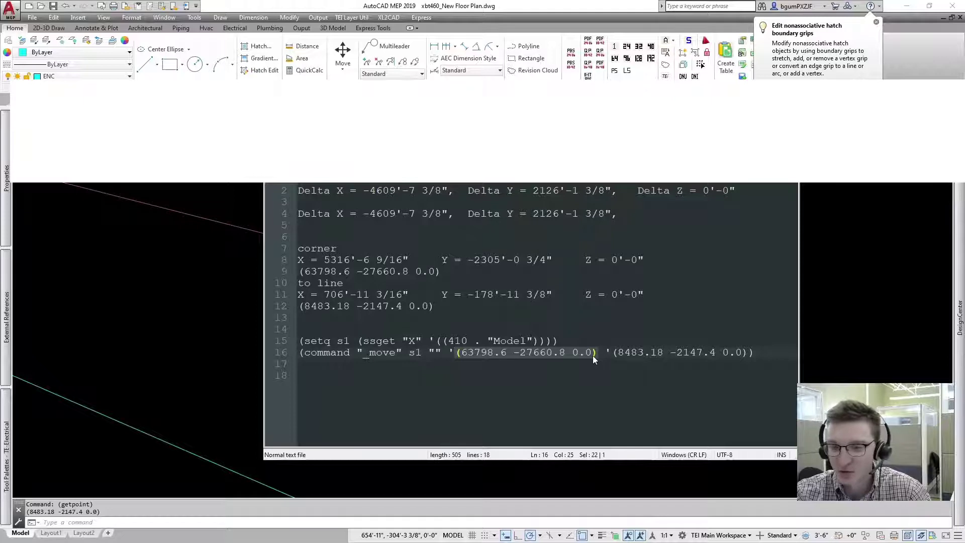
left_click(459, 352)
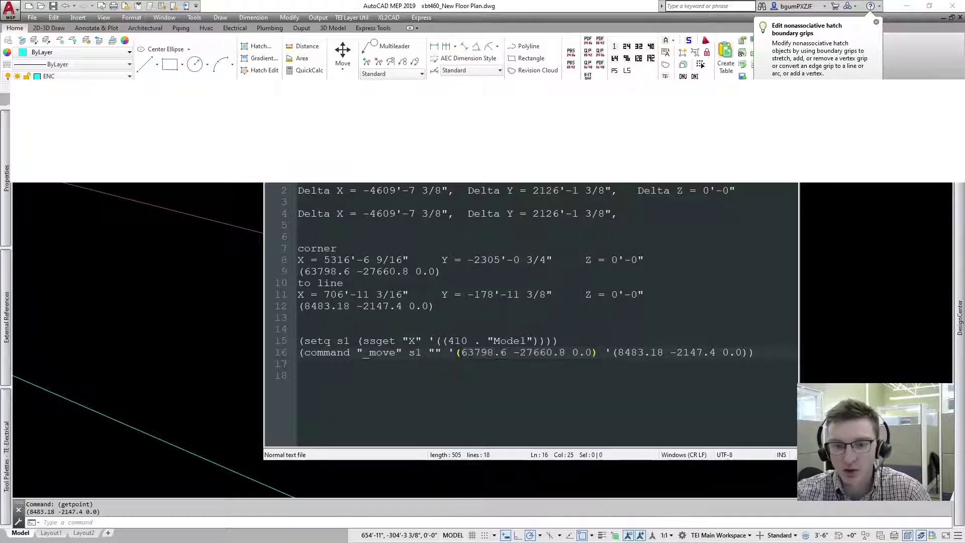
left_click_drag(457, 352, 593, 352)
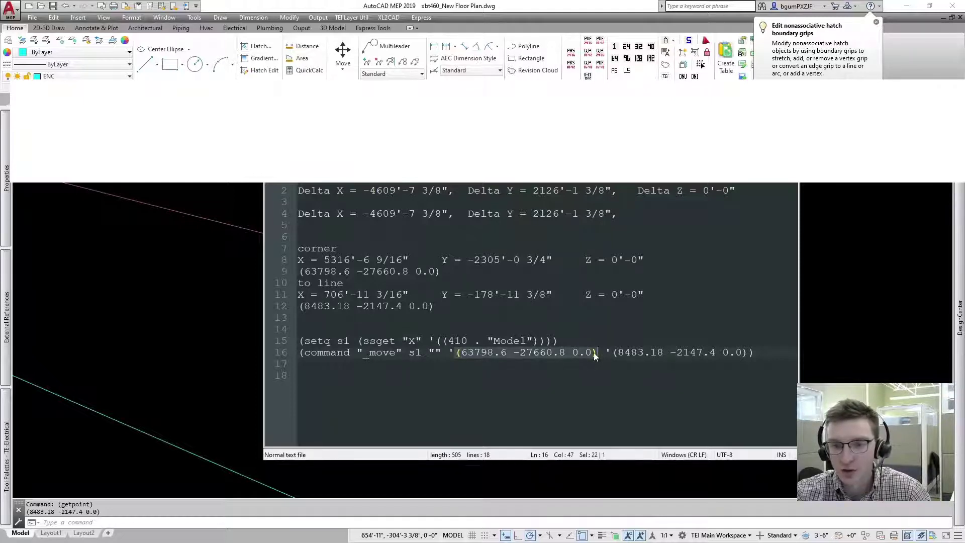
left_click(593, 352)
key("shift+Left")
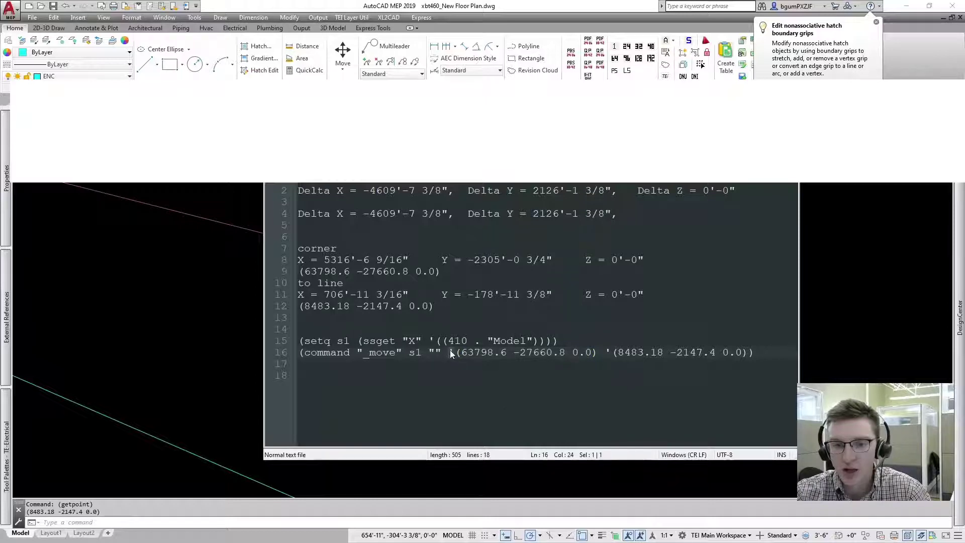